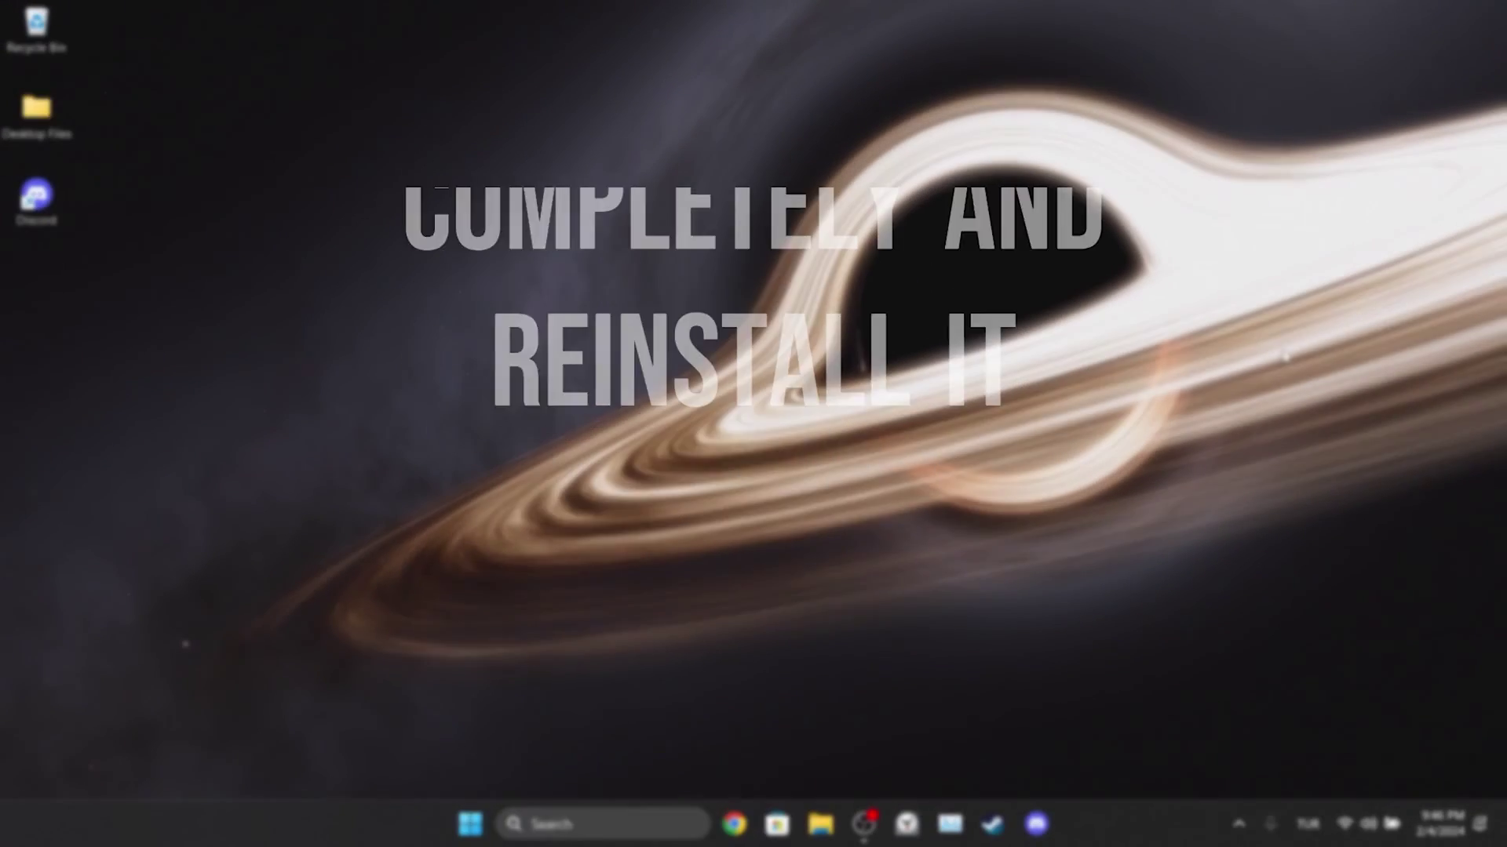
Open the AppData Roaming folder by running %appdata% from the Run app
{"action": "left_click", "coordinate": [559, 822]}
{"action": "type", "text": "run"}
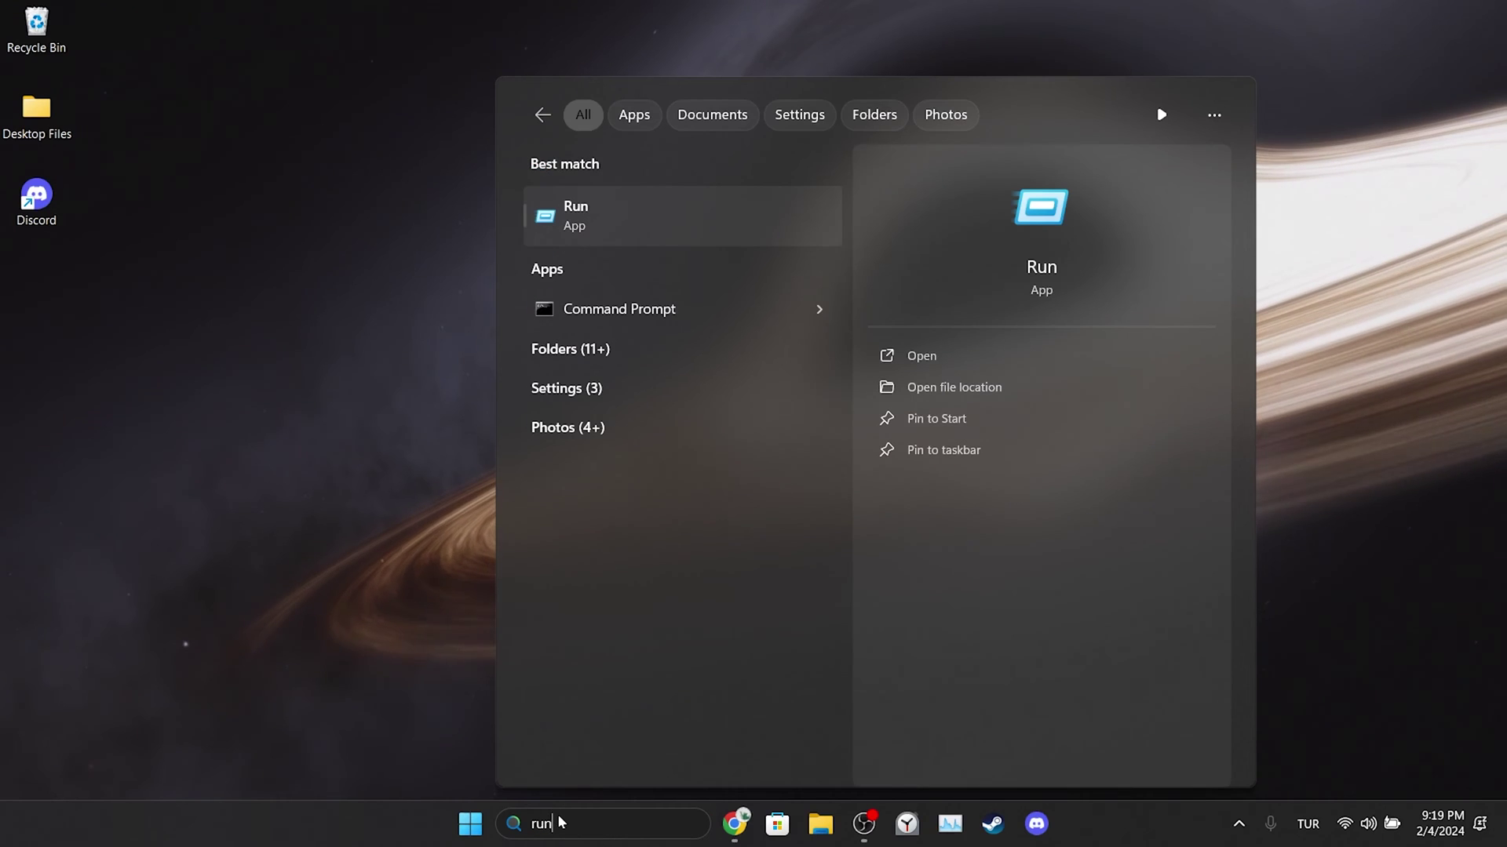
{"action": "left_click", "coordinate": [587, 219]}
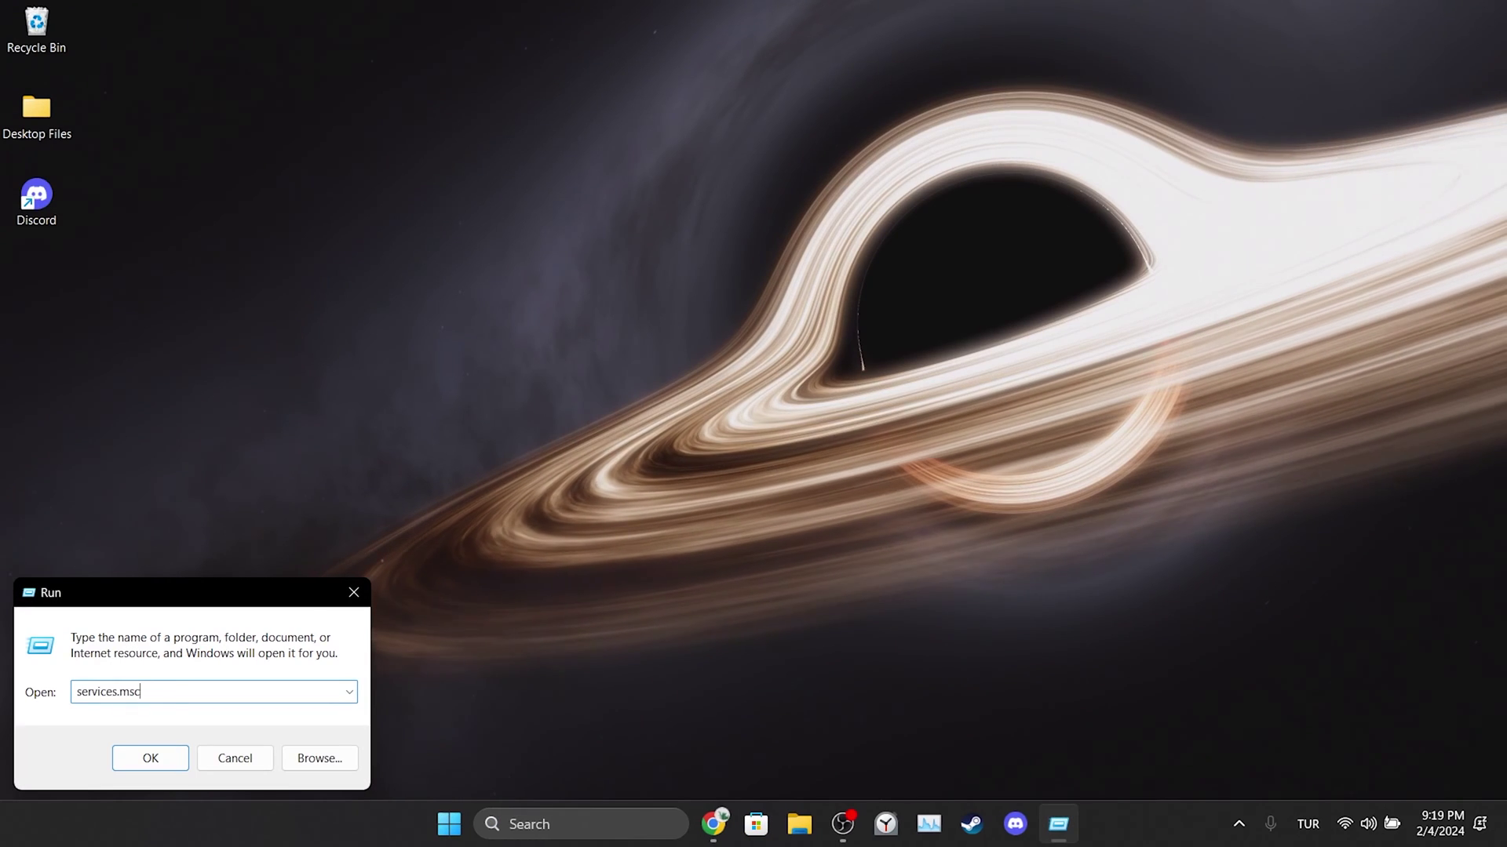
{"action": "key", "text": "BackSpace"}
{"action": "type", "text": "%appdata%"}
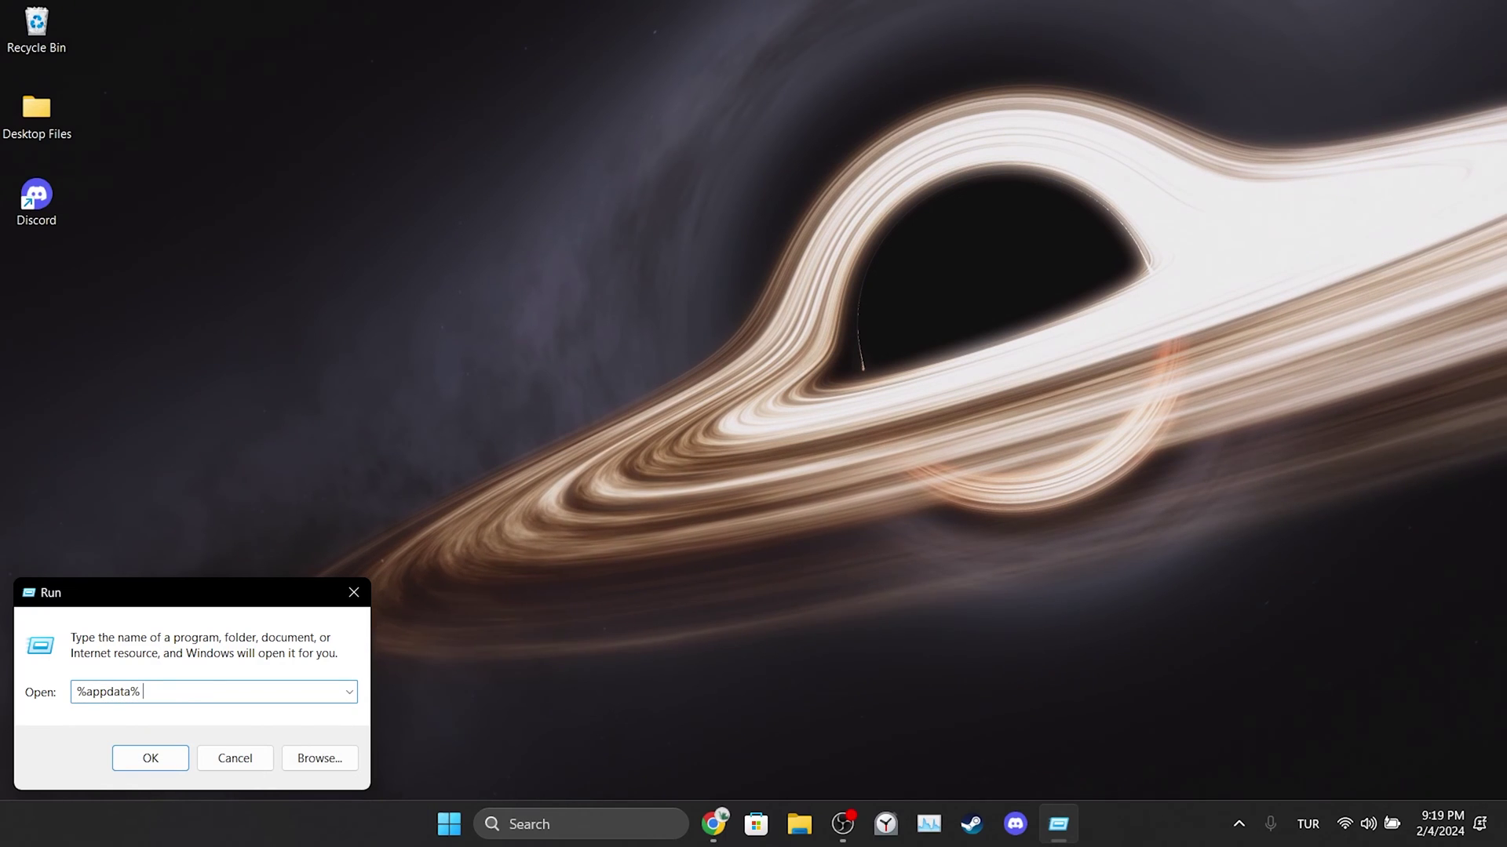
{"action": "left_click", "coordinate": [150, 756]}
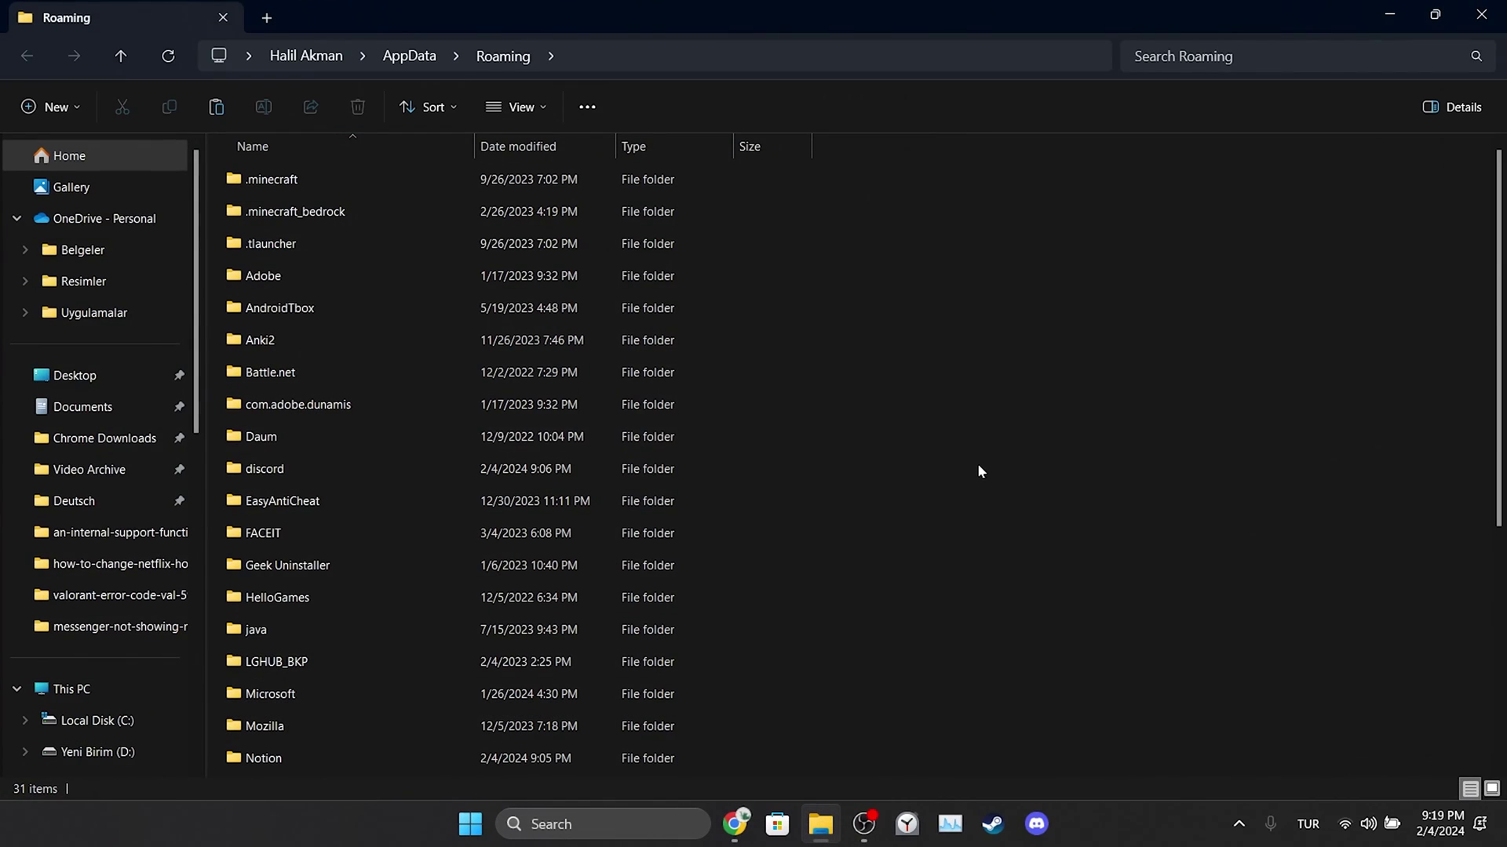
Try to delete the discord folder from the Roaming directory
{"action": "left_click", "coordinate": [452, 436]}
{"action": "left_click", "coordinate": [341, 479]}
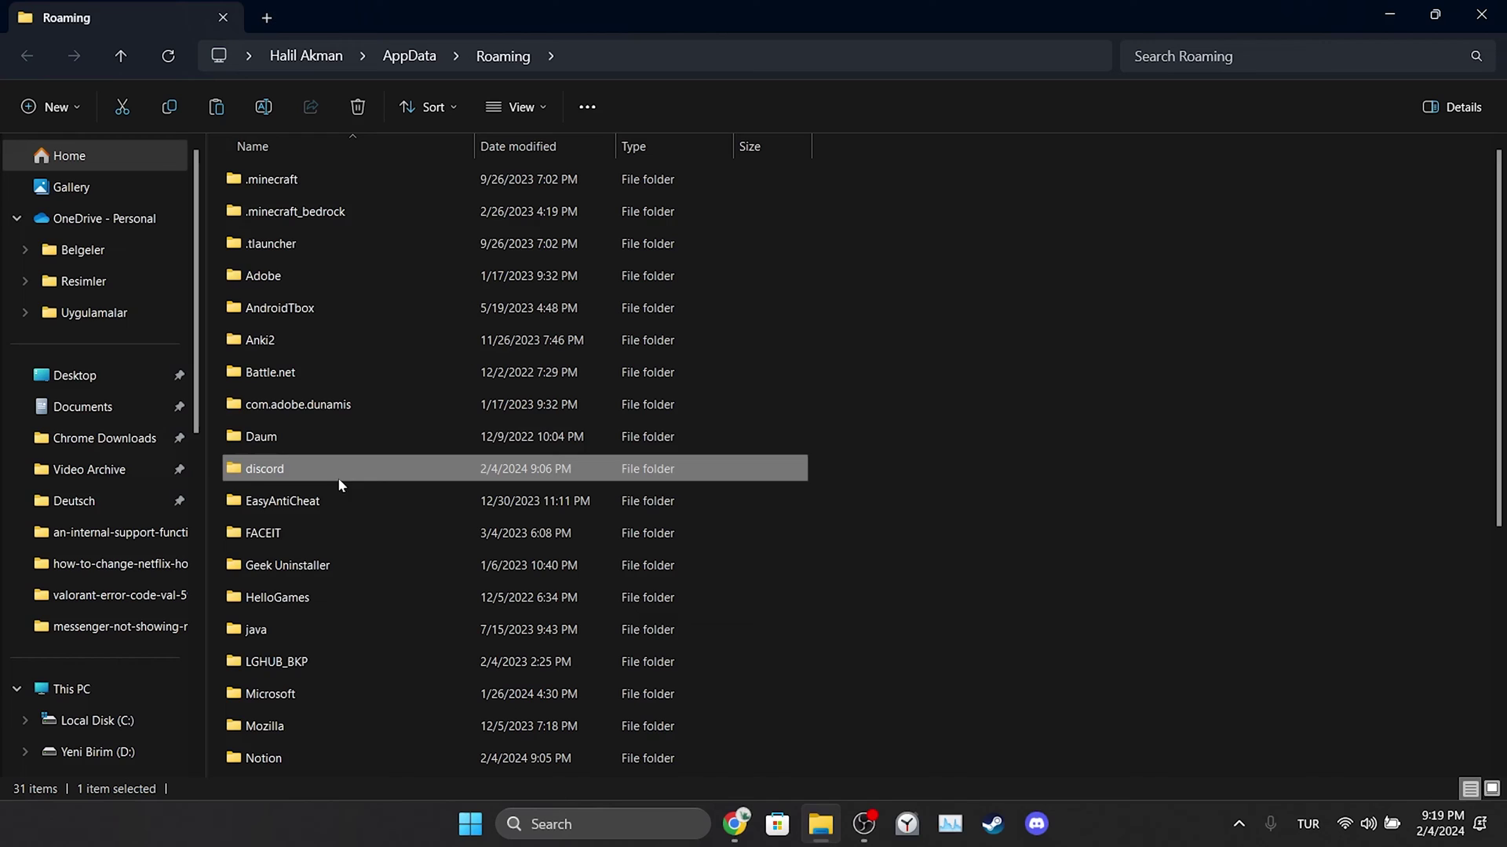
{"action": "right_click", "coordinate": [264, 476]}
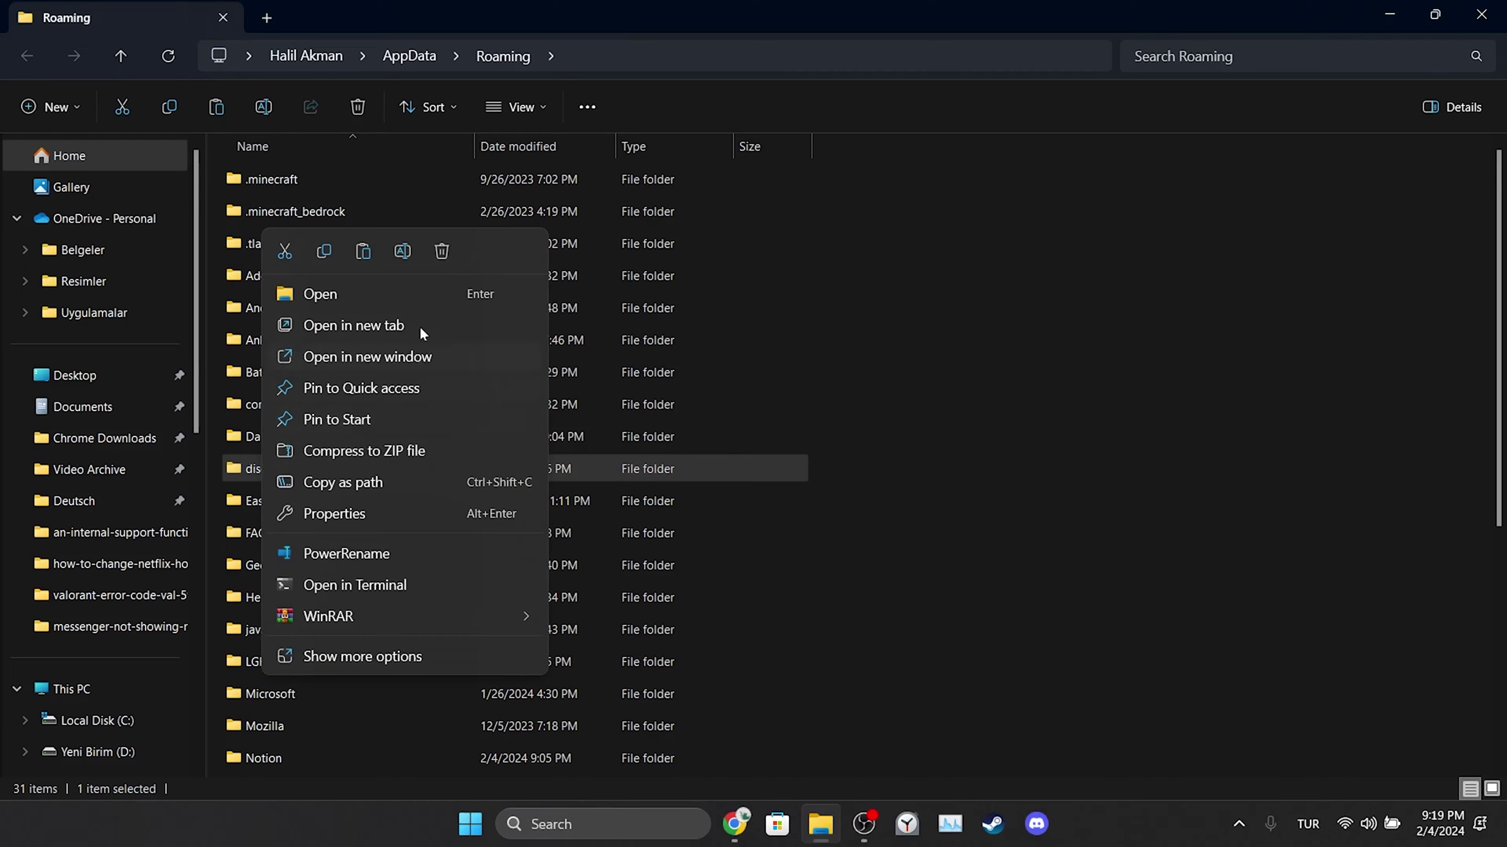
{"action": "left_click", "coordinate": [442, 252]}
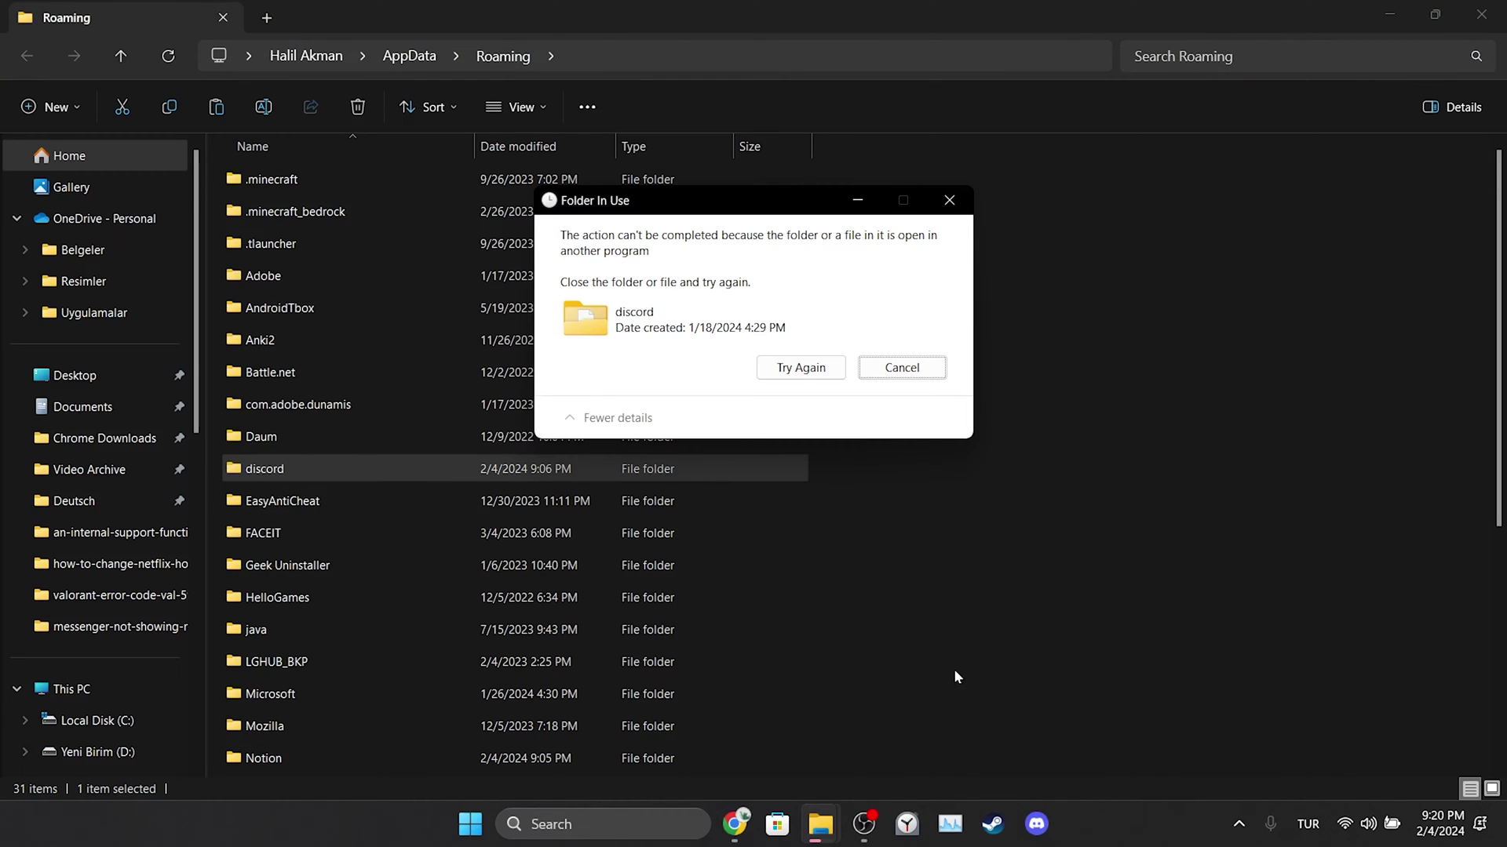
Quit Discord running in the background, retry the deletion of its folder and close File Explorer
{"action": "left_click", "coordinate": [1229, 837]}
{"action": "right_click", "coordinate": [1160, 736]}
{"action": "left_click", "coordinate": [1166, 697]}
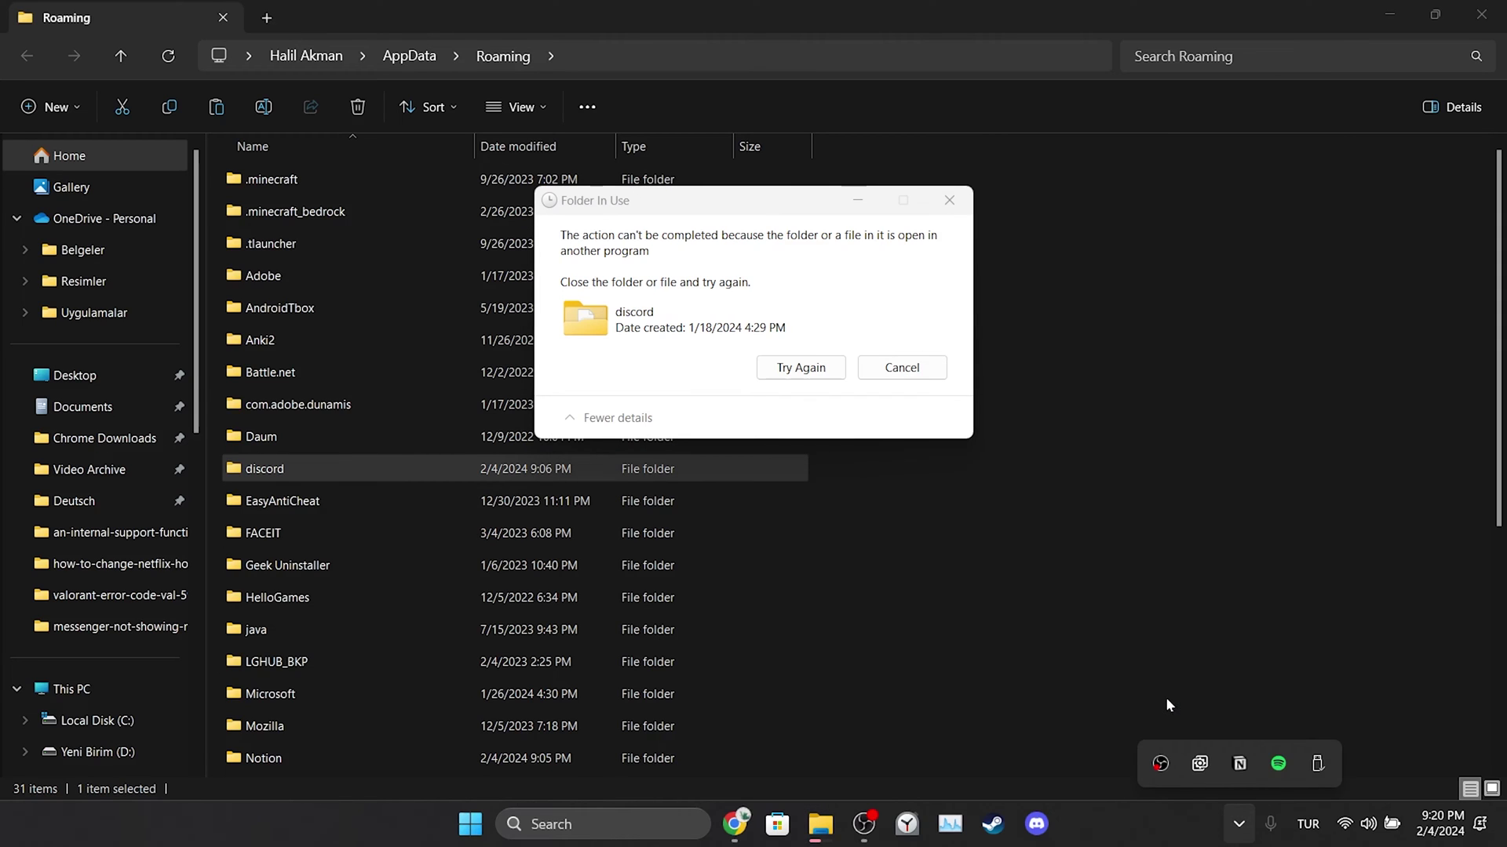
{"action": "left_click", "coordinate": [1244, 836]}
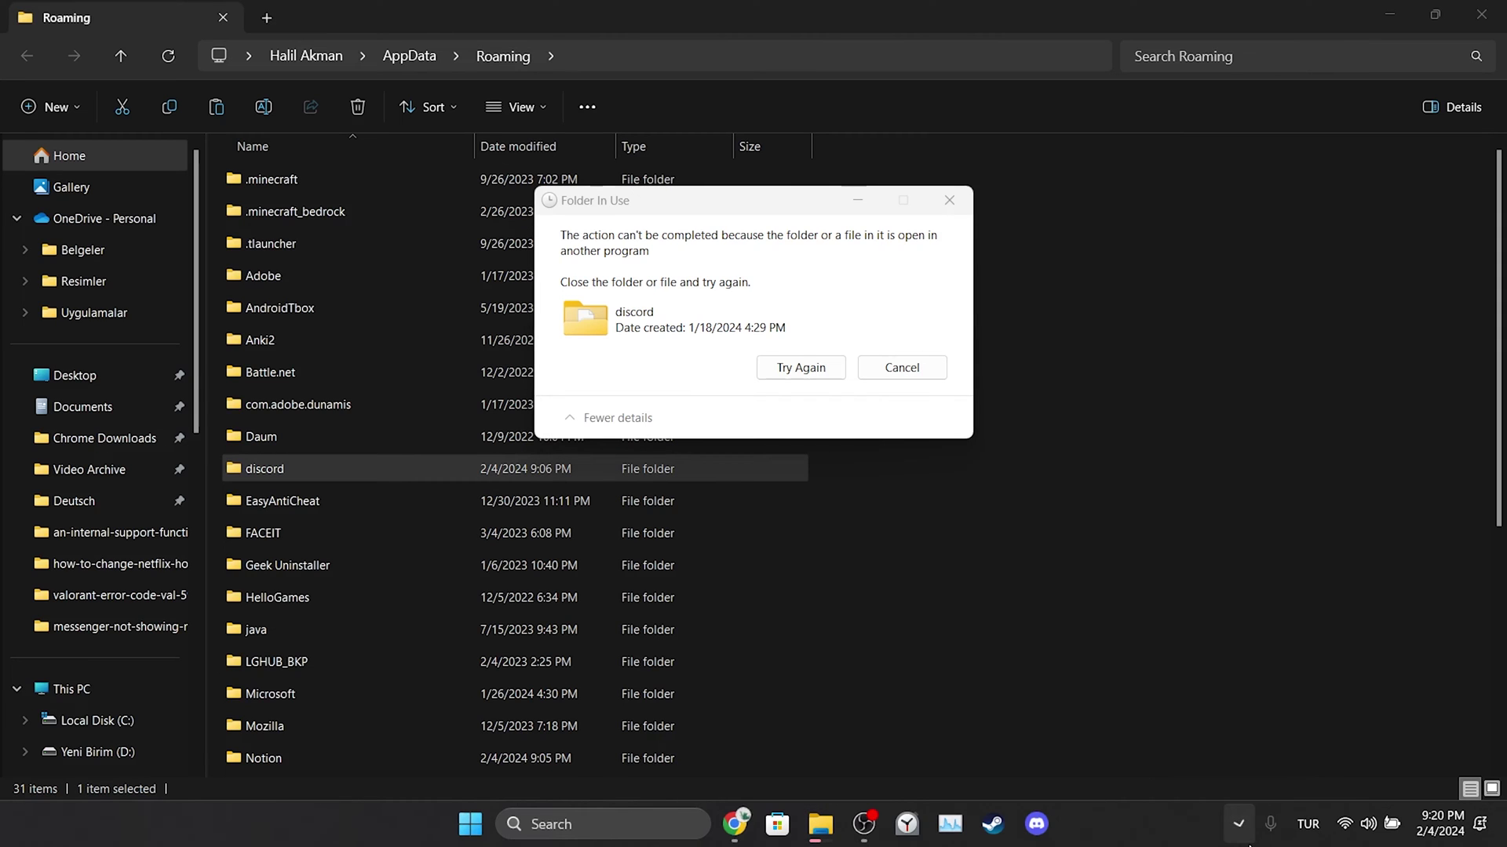
{"action": "left_click", "coordinate": [802, 369]}
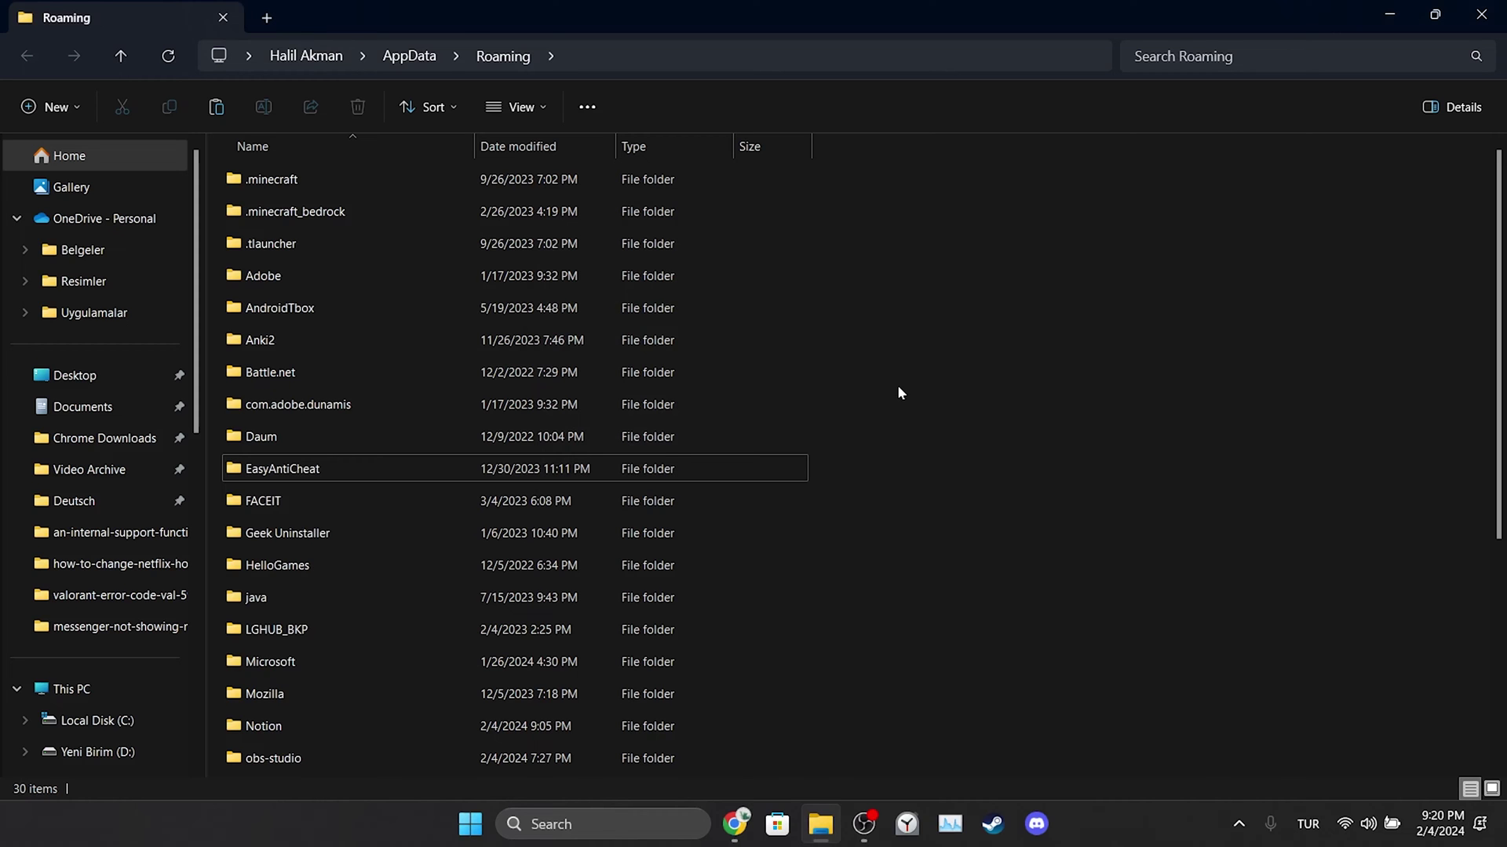
{"action": "left_click", "coordinate": [1480, 14]}
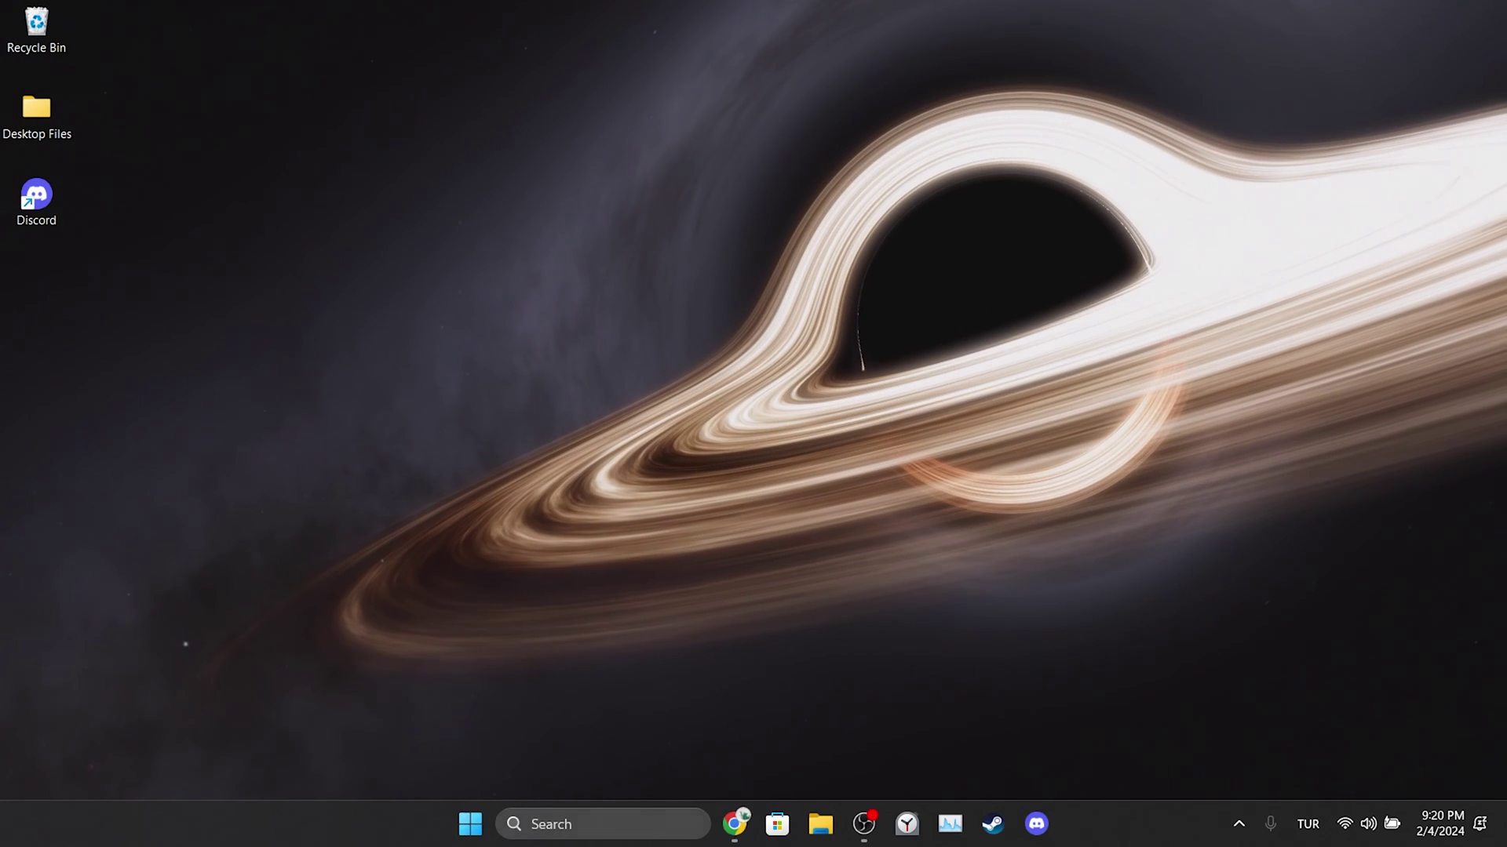
Find Control Panel with Windows Search and open its list of programs to uninstall
{"action": "left_click", "coordinate": [636, 824]}
{"action": "type", "text": "control Panel"}
{"action": "key", "text": "BackSpace"}
{"action": "key", "text": "BackSpace"}
{"action": "key", "text": "BackSpace"}
{"action": "key", "text": "BackSpace"}
{"action": "key", "text": "BackSpace"}
{"action": "type", "text": "panel"}
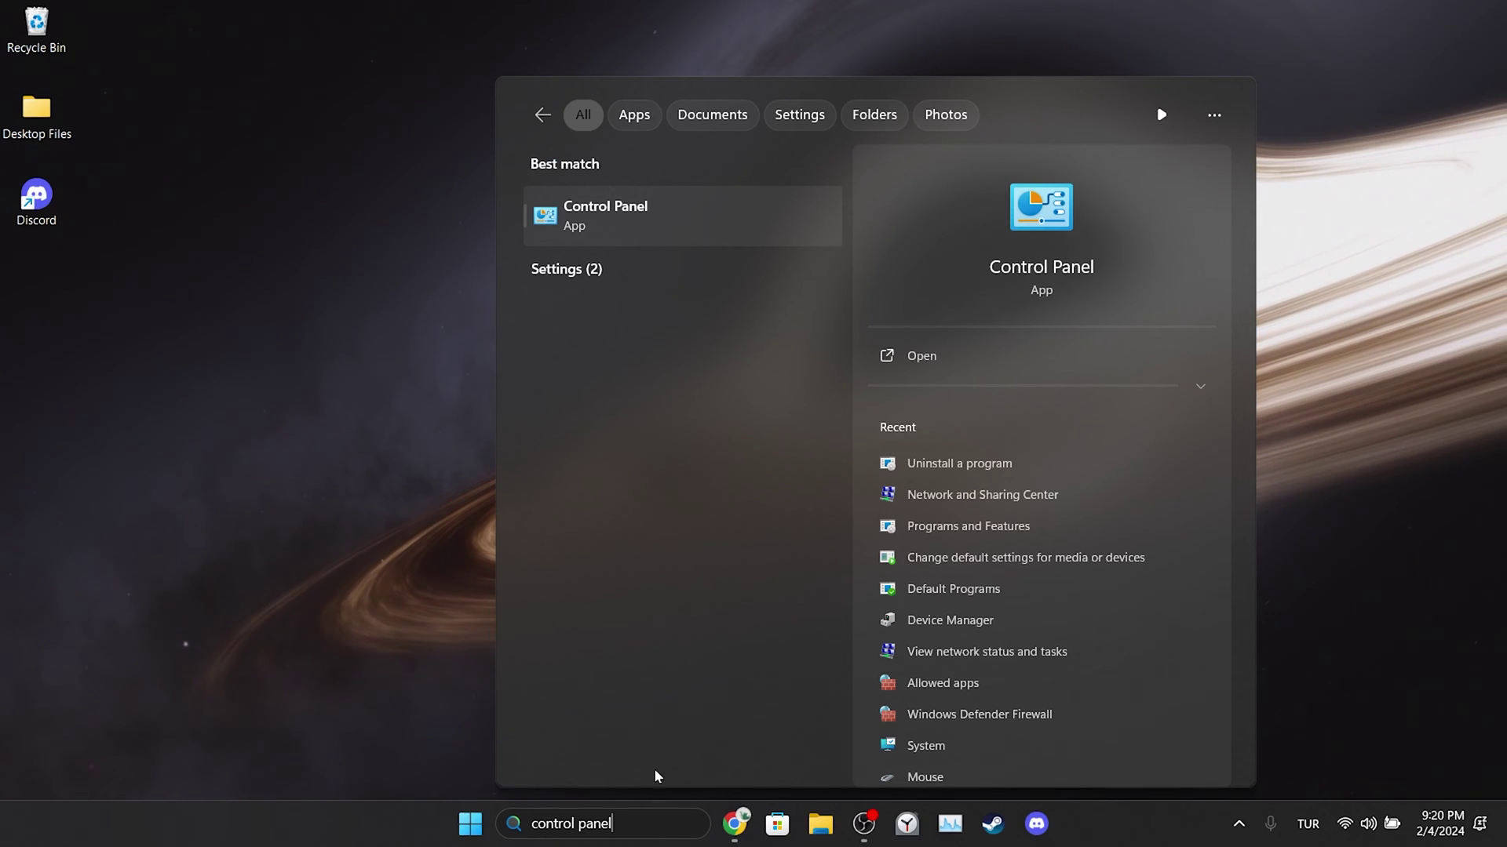
{"action": "left_click", "coordinate": [636, 225]}
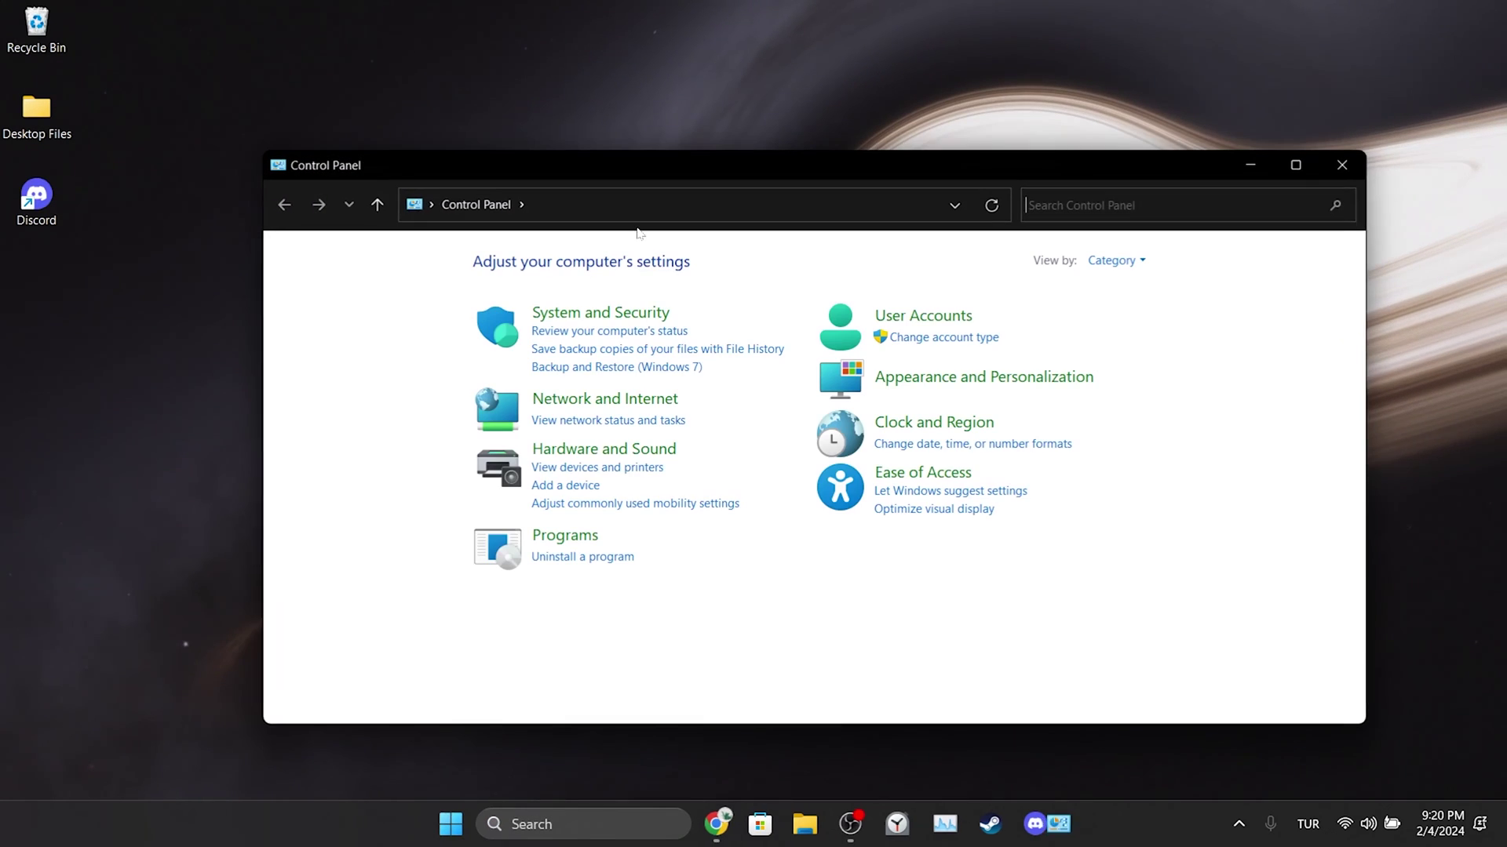
{"action": "left_click", "coordinate": [580, 563]}
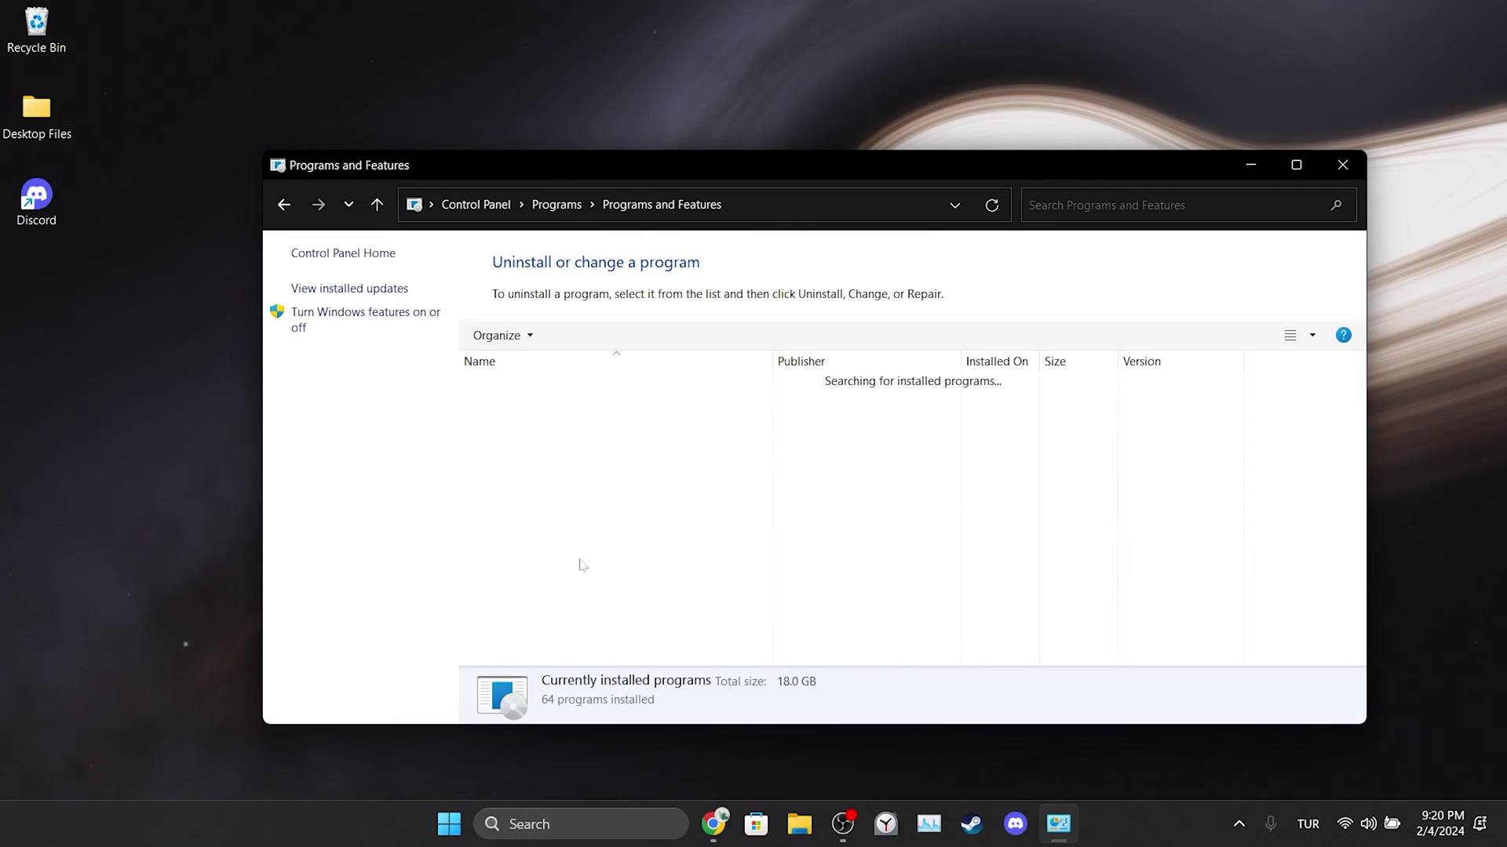
Uninstall Discord from the installed programs list and close Programs and Features
{"action": "left_click", "coordinate": [1261, 476]}
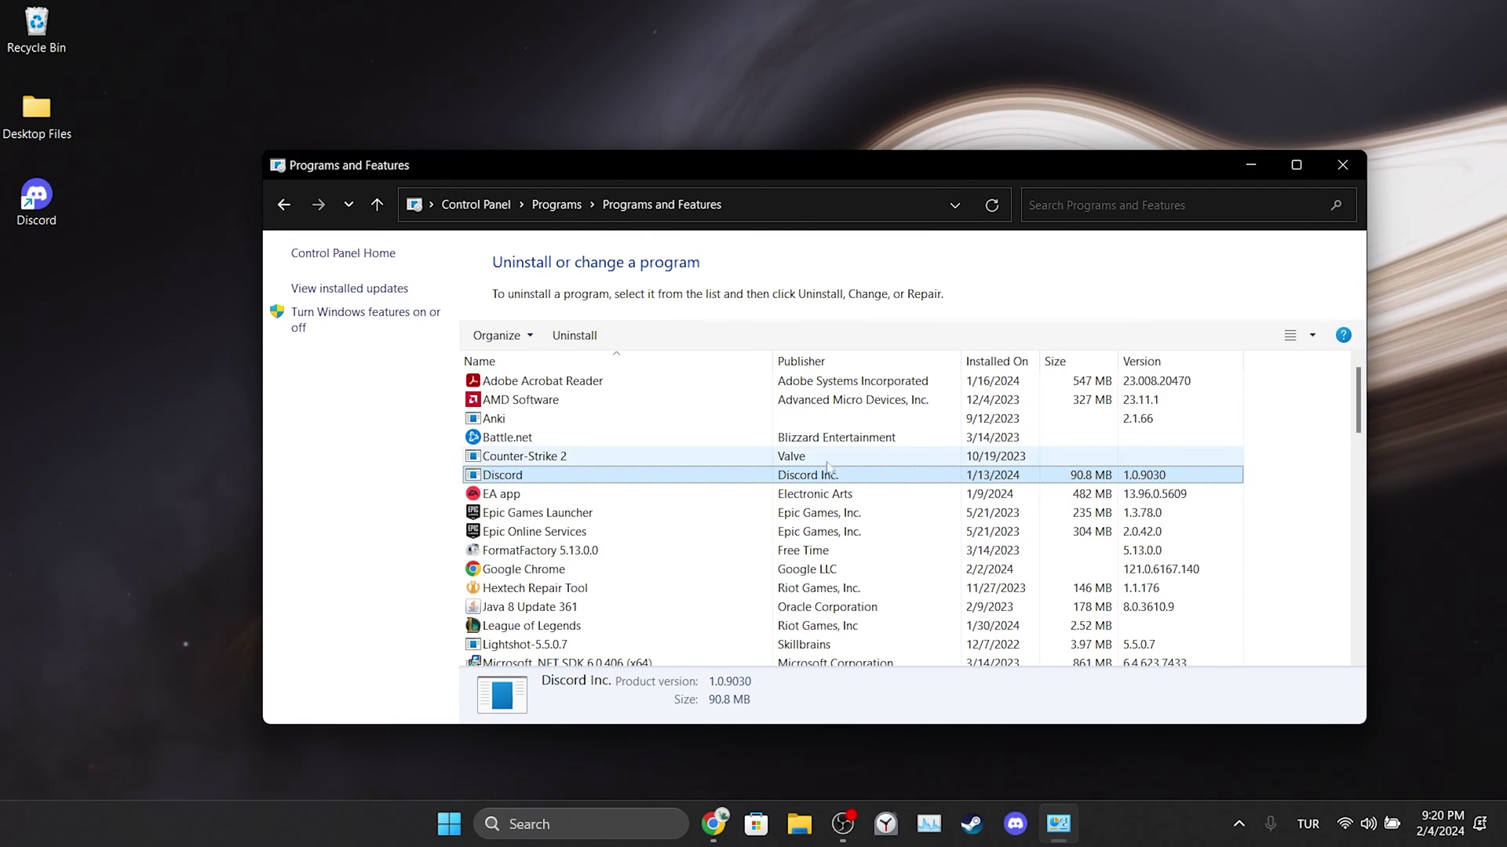
{"action": "right_click", "coordinate": [524, 479]}
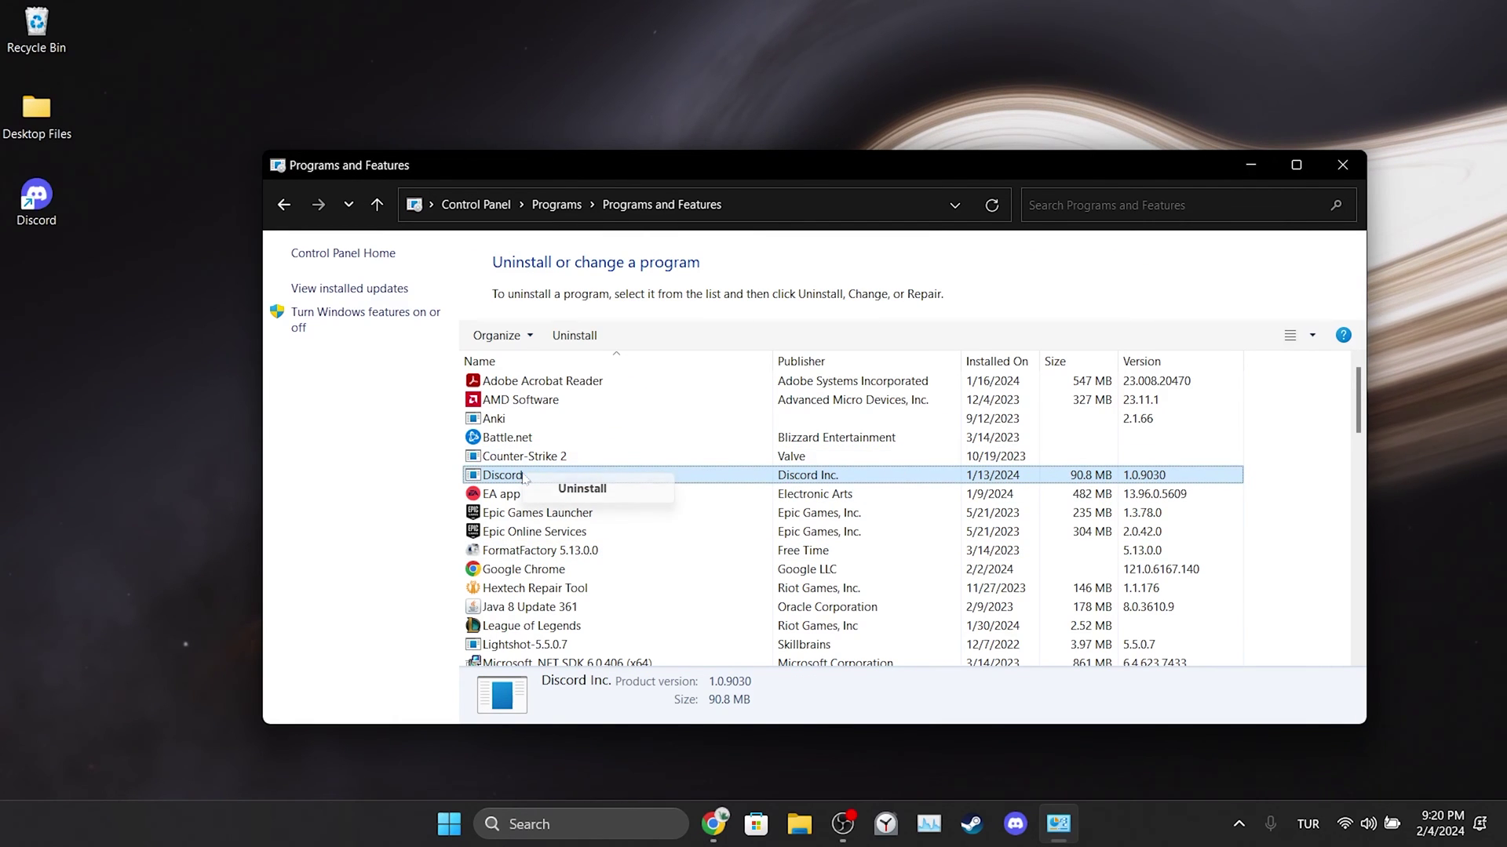
{"action": "left_click", "coordinate": [582, 489]}
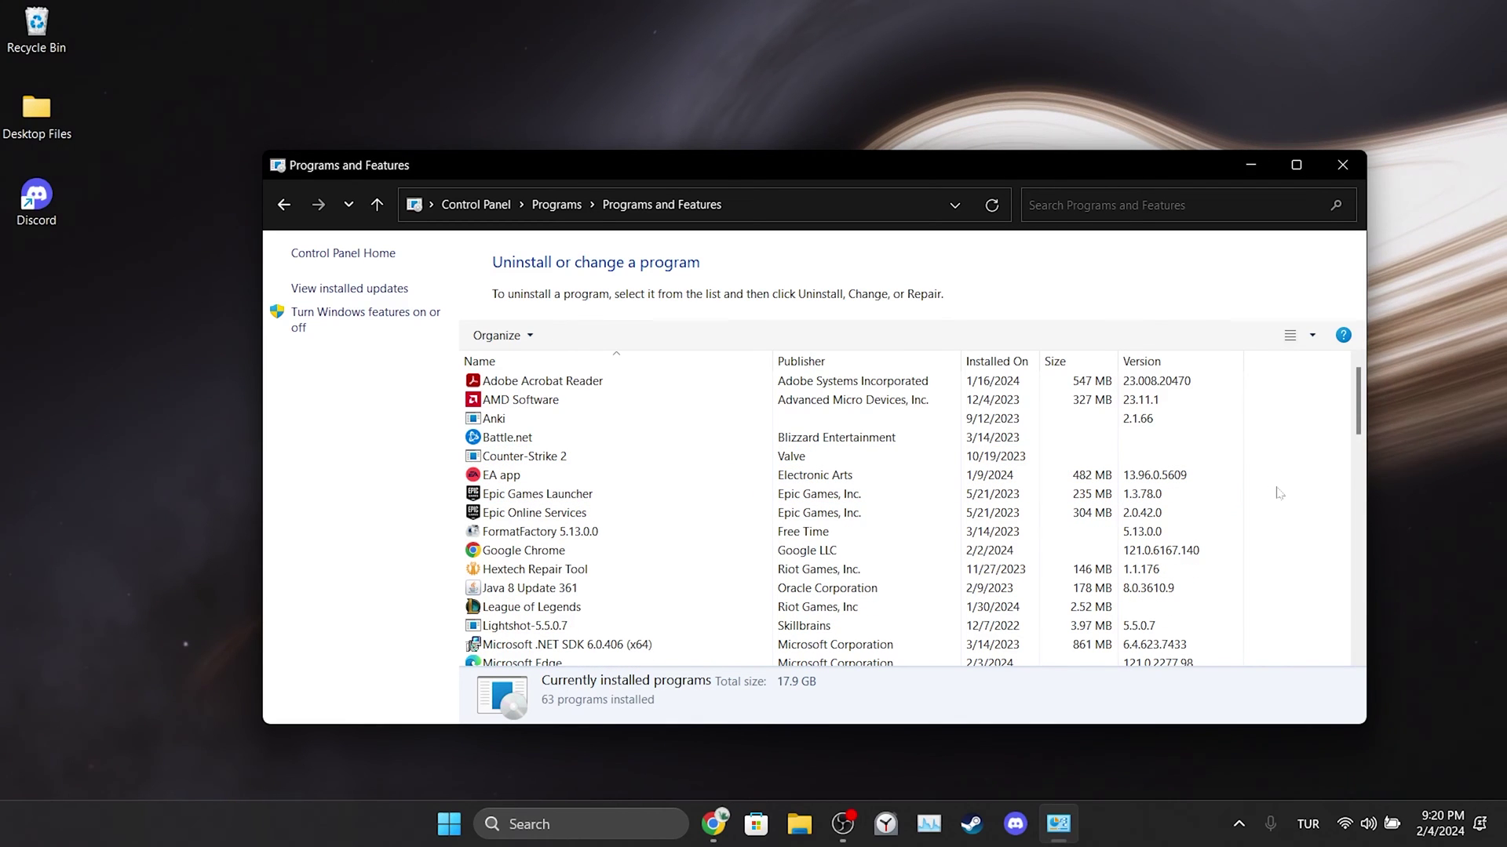
{"action": "left_click", "coordinate": [1342, 165]}
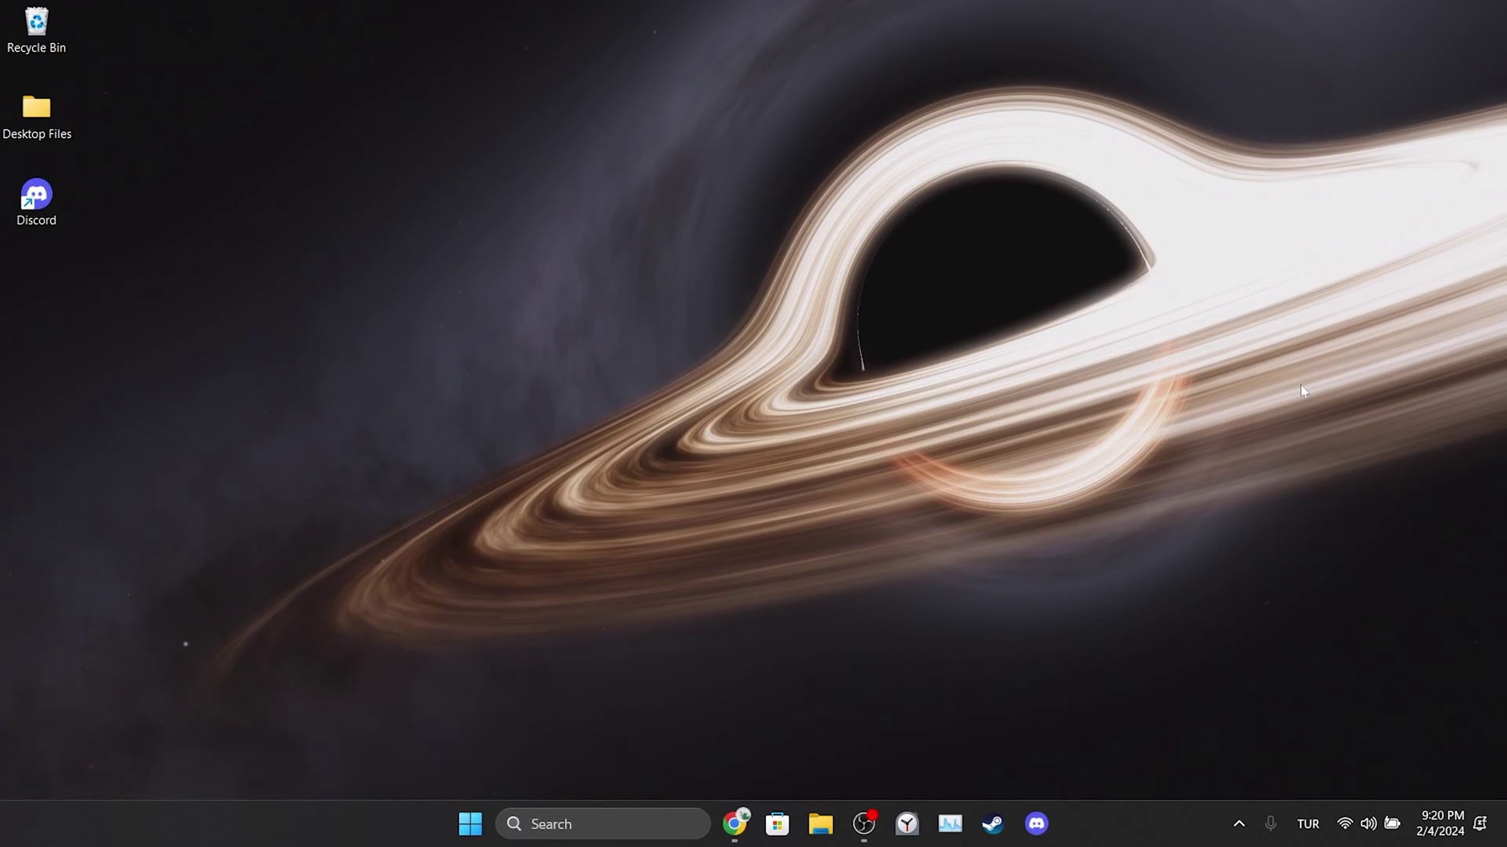
Switch to Chrome, download the Windows installer from Discord's official download page and run DiscordSetup.exe
{"action": "left_click", "coordinate": [733, 822]}
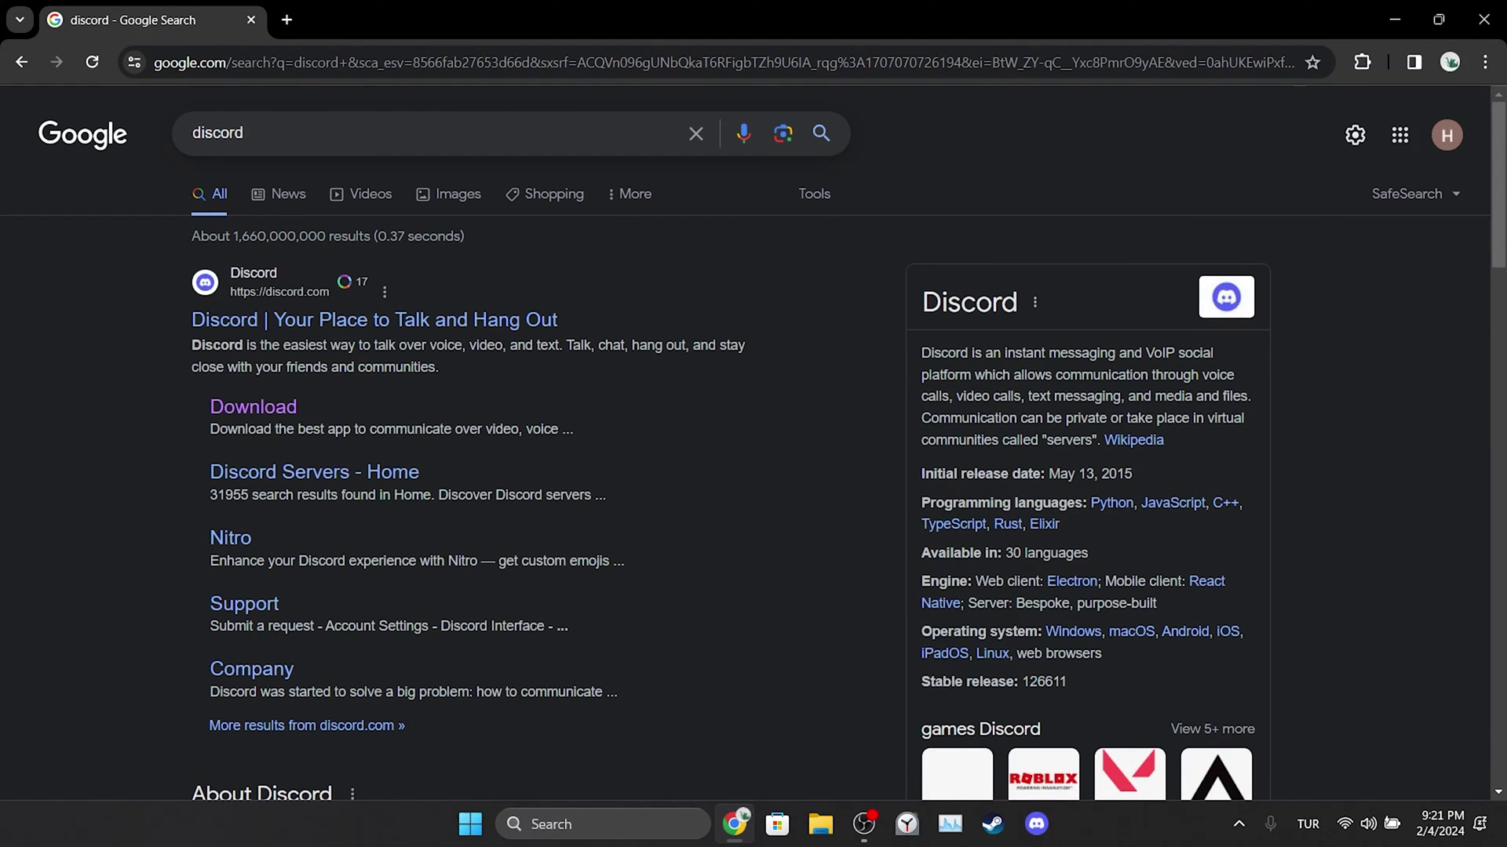
{"action": "left_click", "coordinate": [248, 408]}
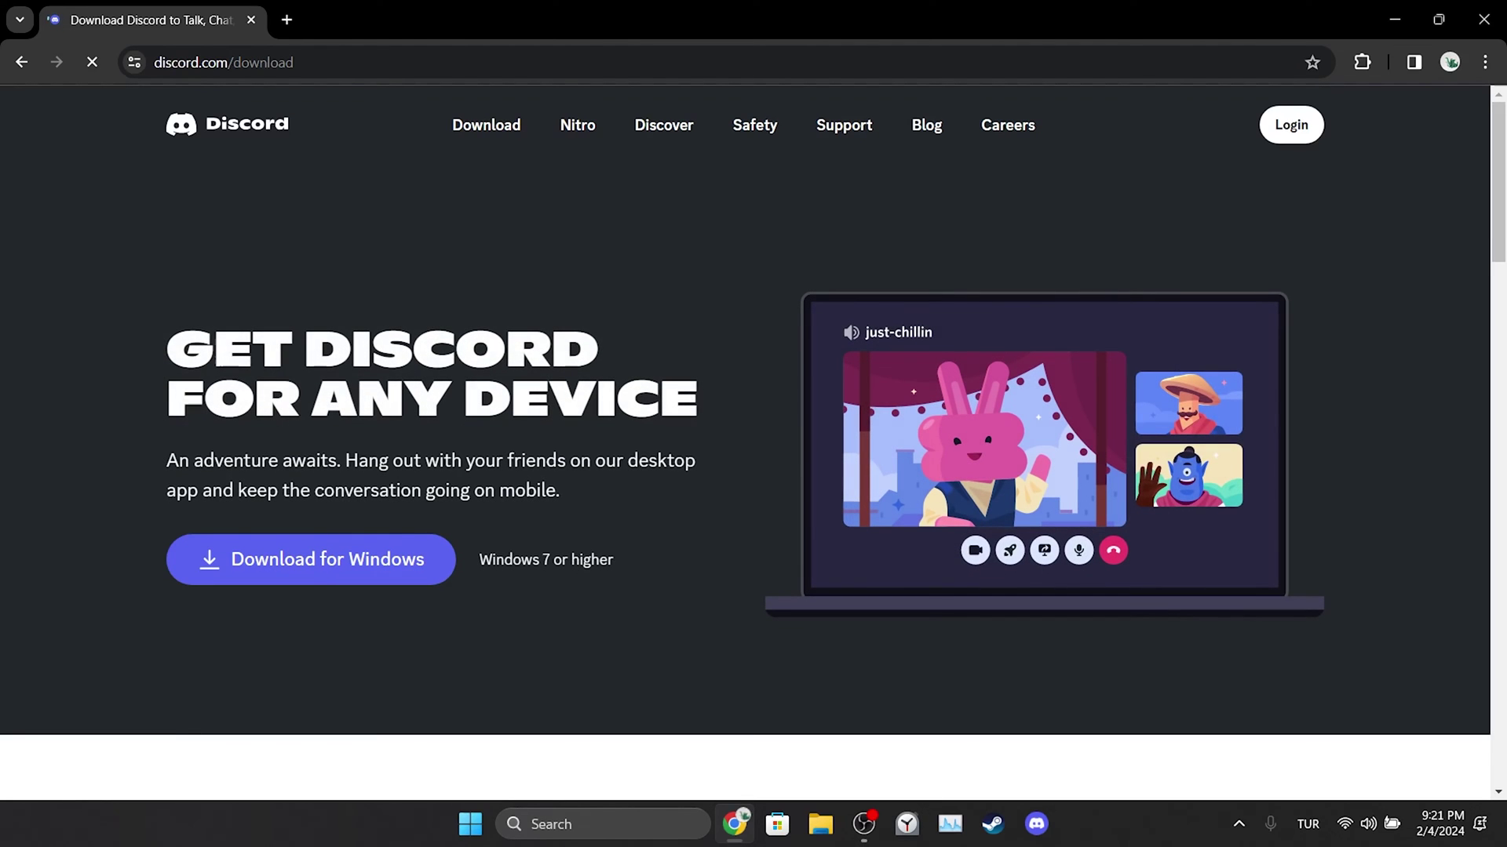
{"action": "left_click", "coordinate": [312, 560]}
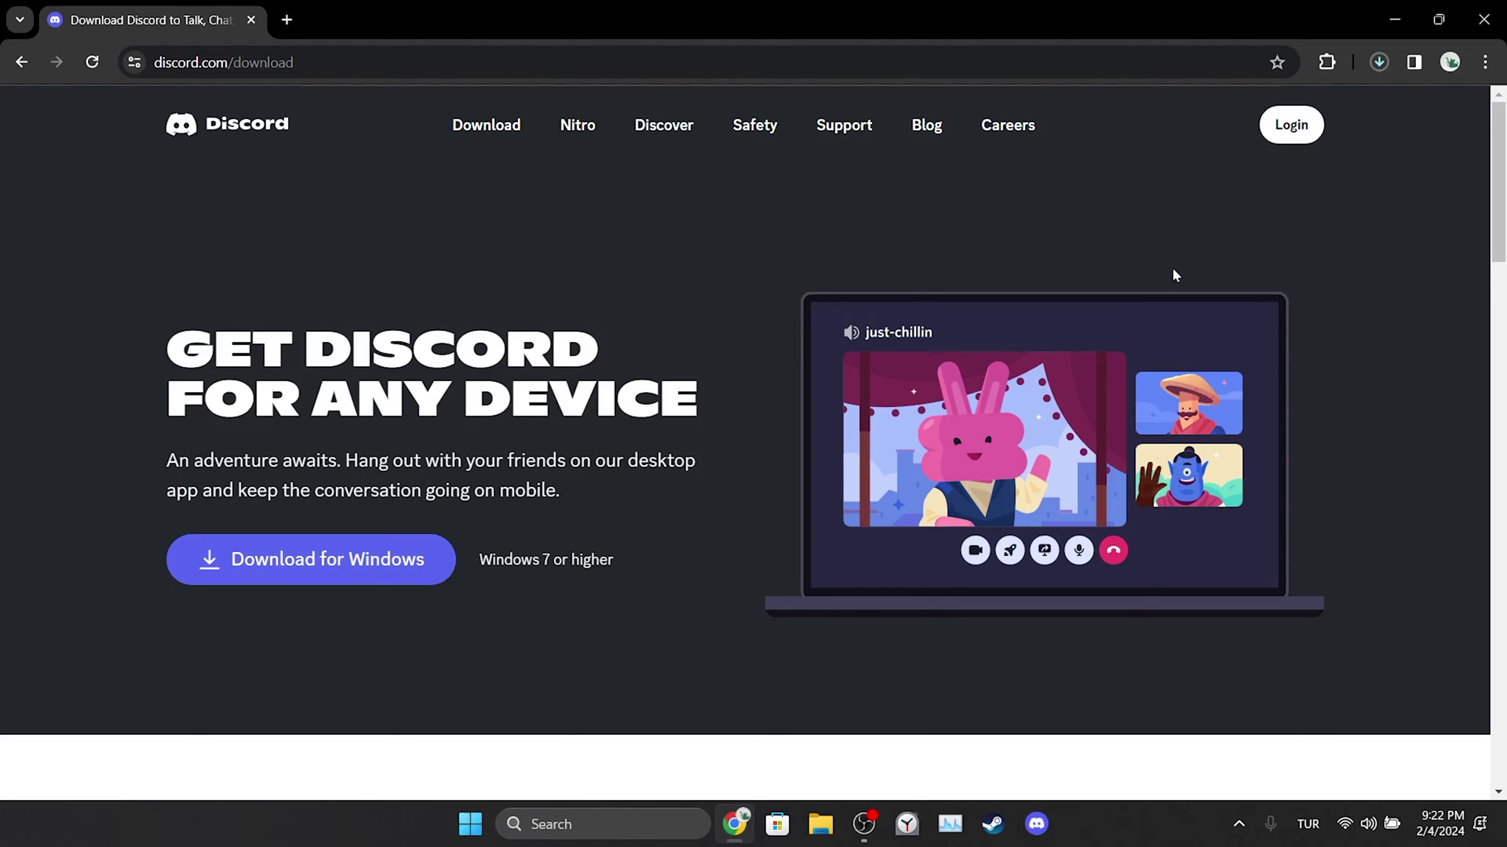
{"action": "left_click", "coordinate": [1377, 61]}
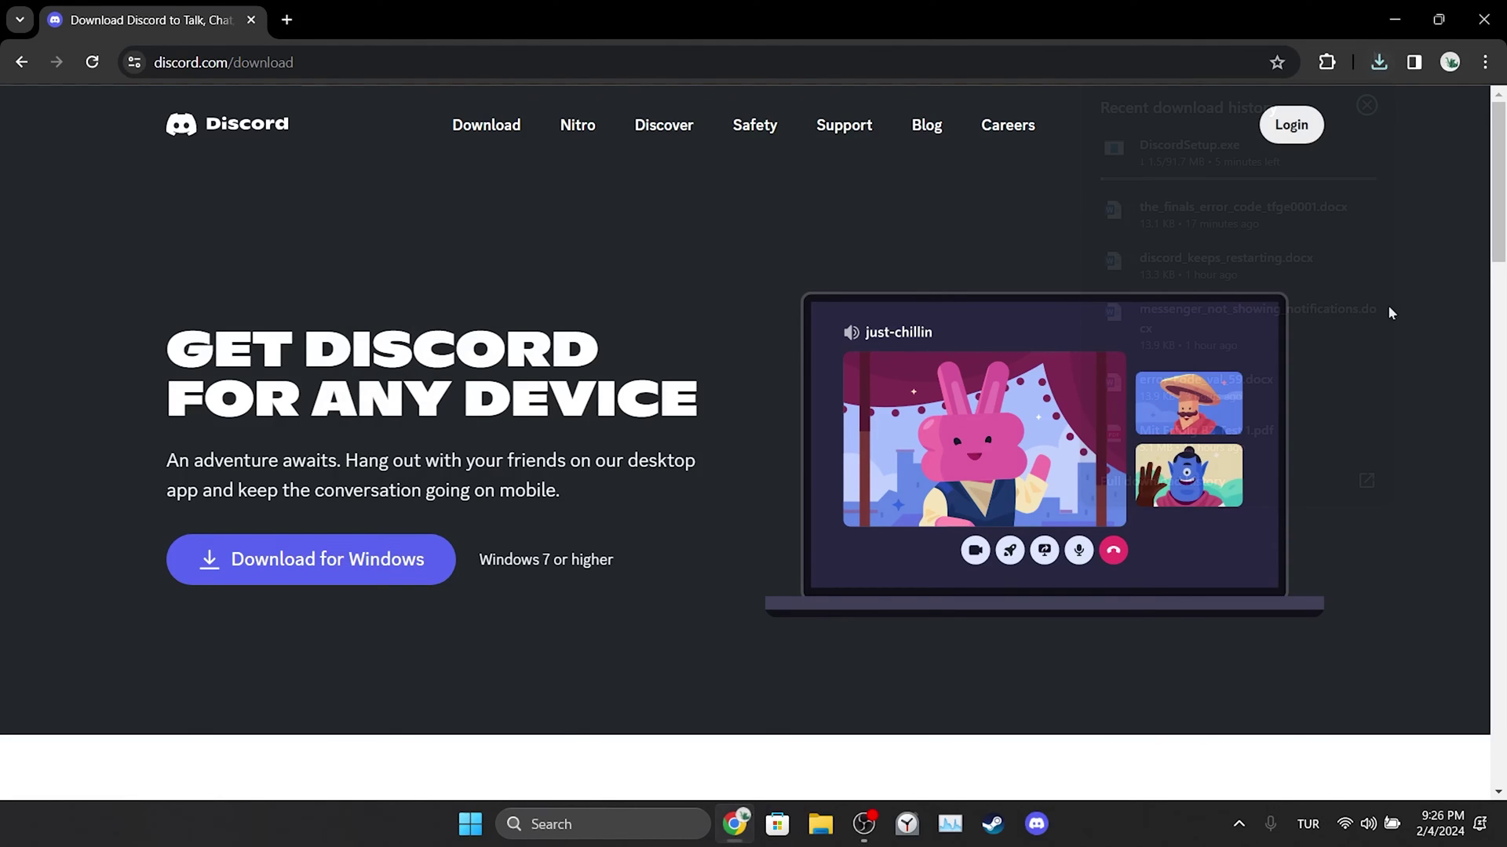
{"action": "left_click", "coordinate": [1484, 19]}
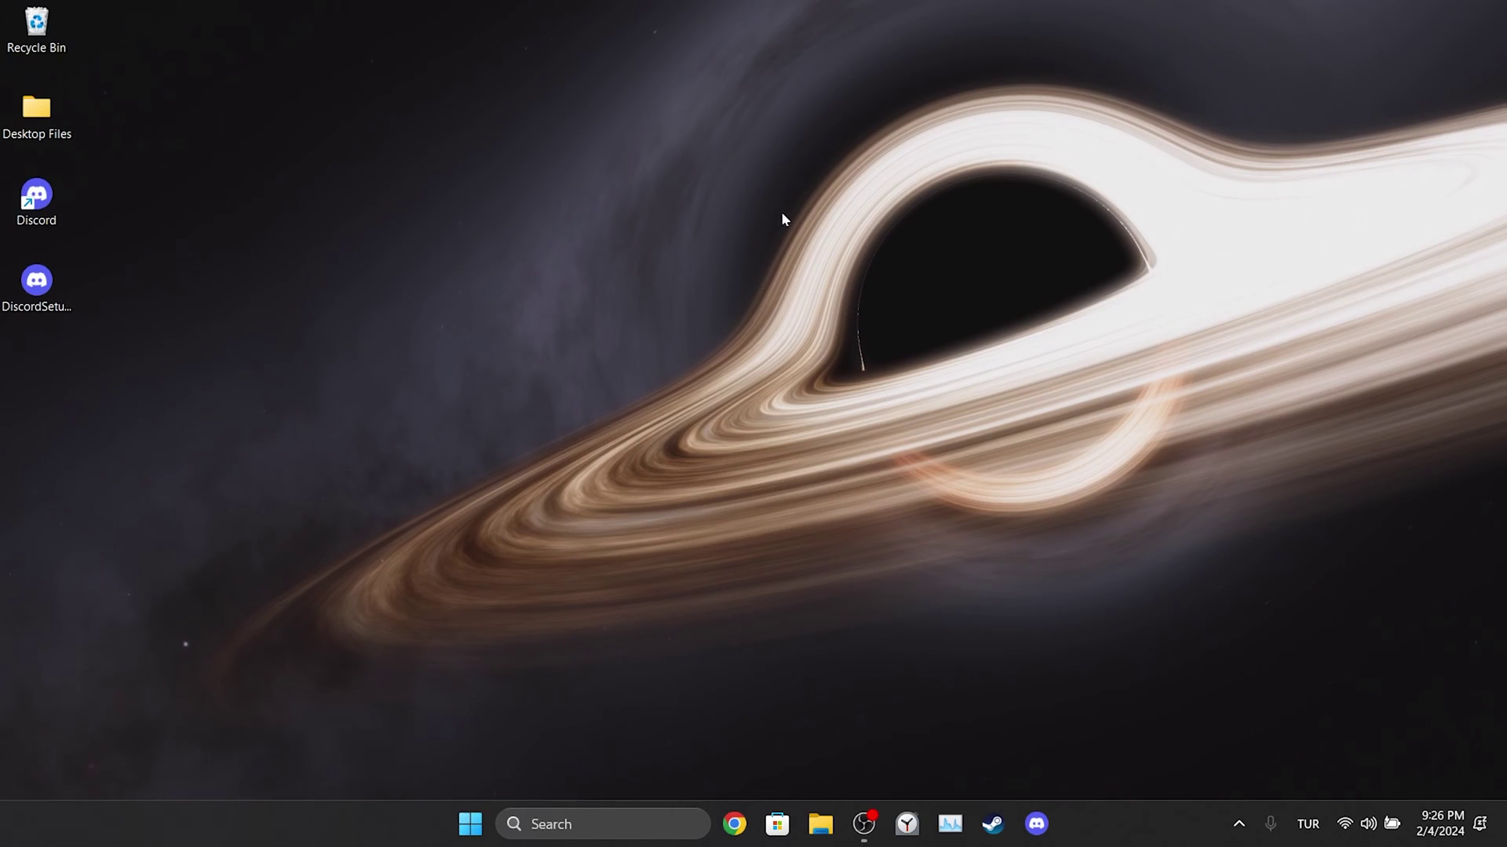
{"action": "double_click", "coordinate": [52, 285]}
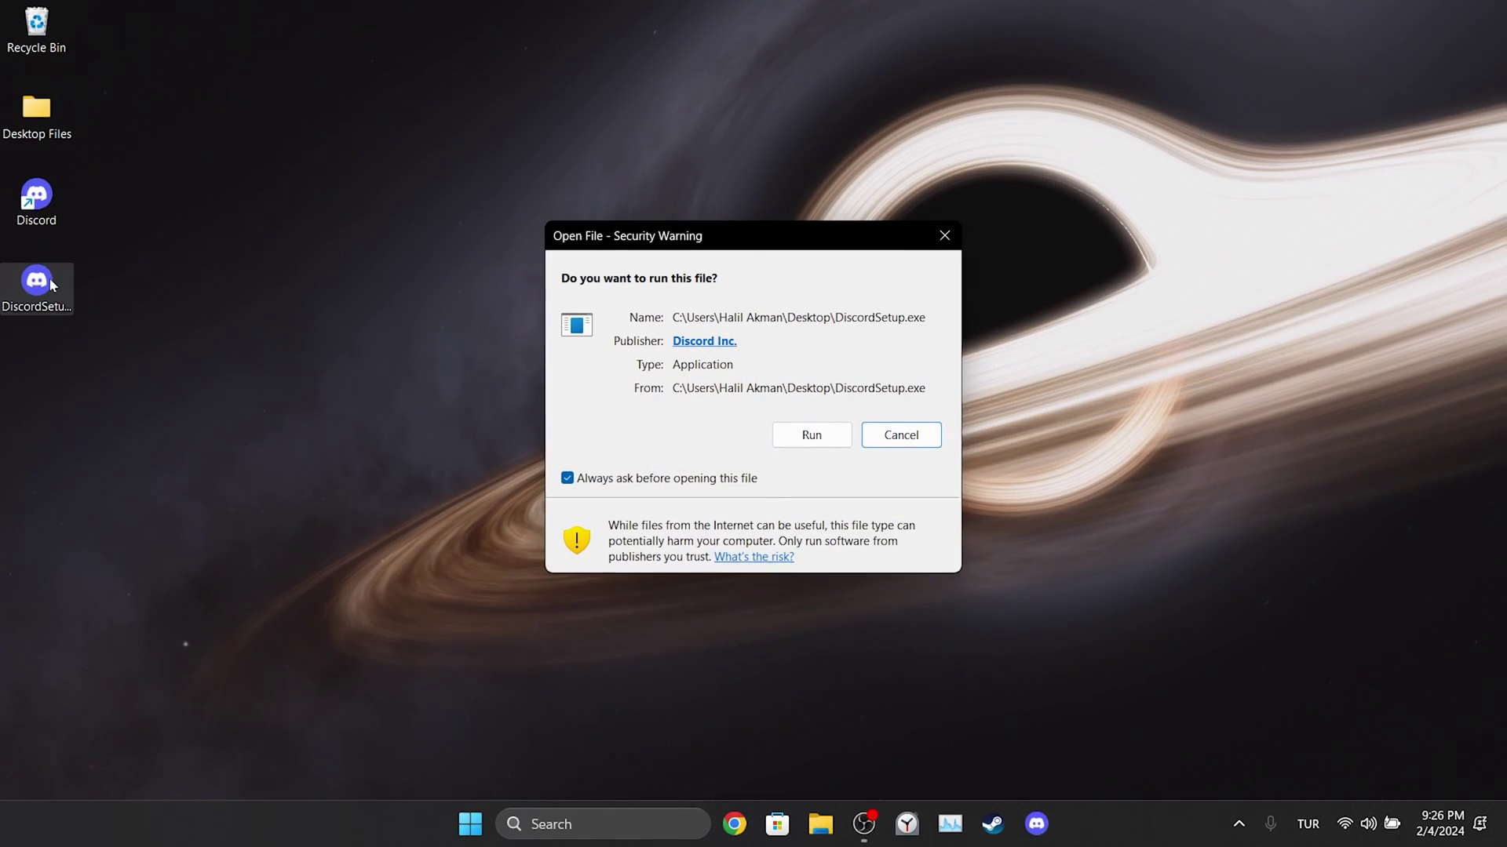
{"action": "left_click", "coordinate": [814, 438]}
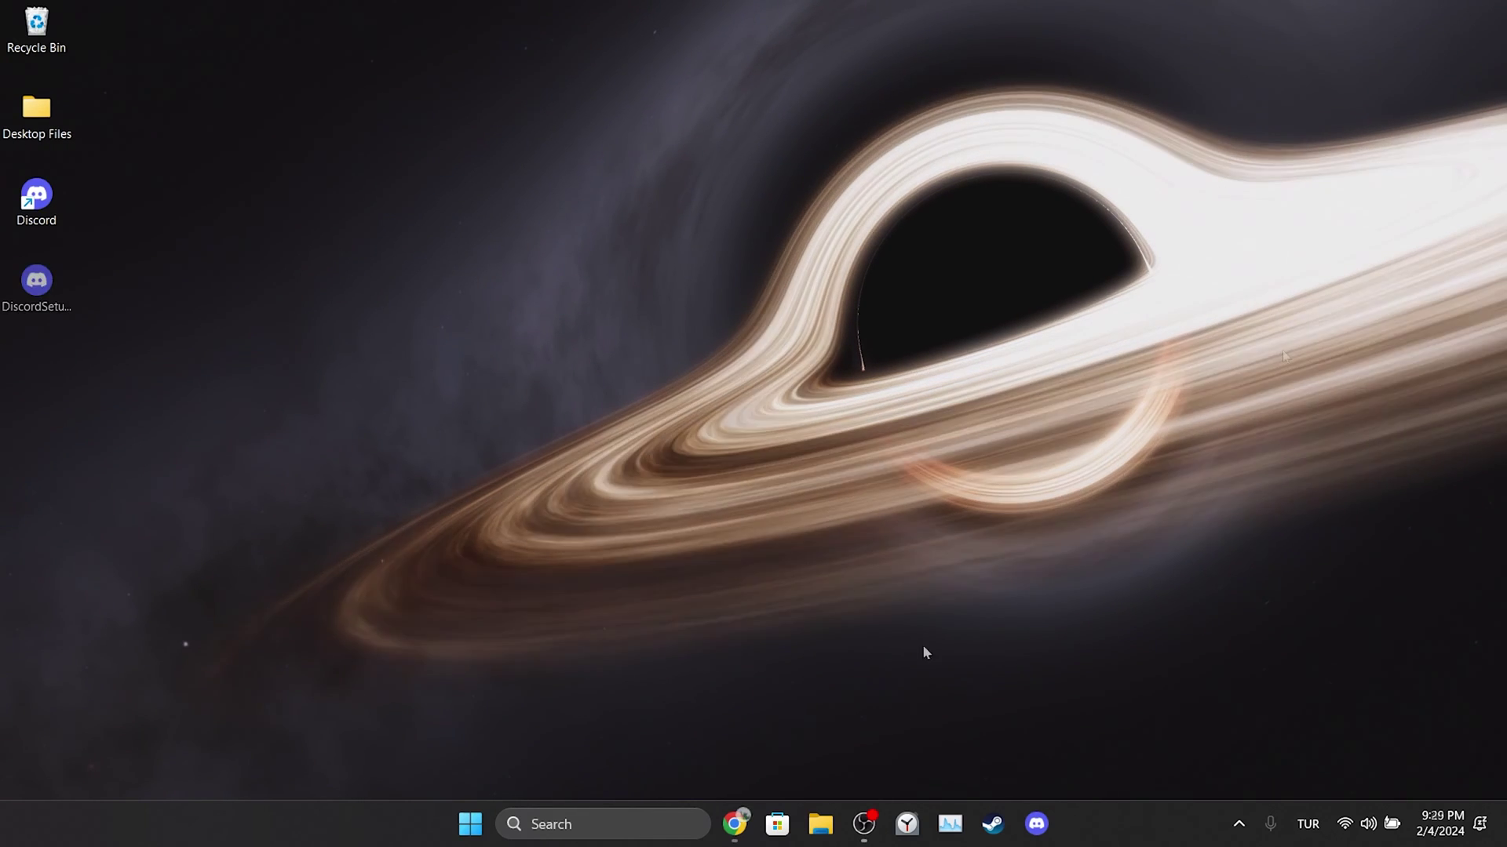
Uninstall the reinstalled Discord through Control Panel's Programs and Features and close the window
{"action": "left_click", "coordinate": [585, 822]}
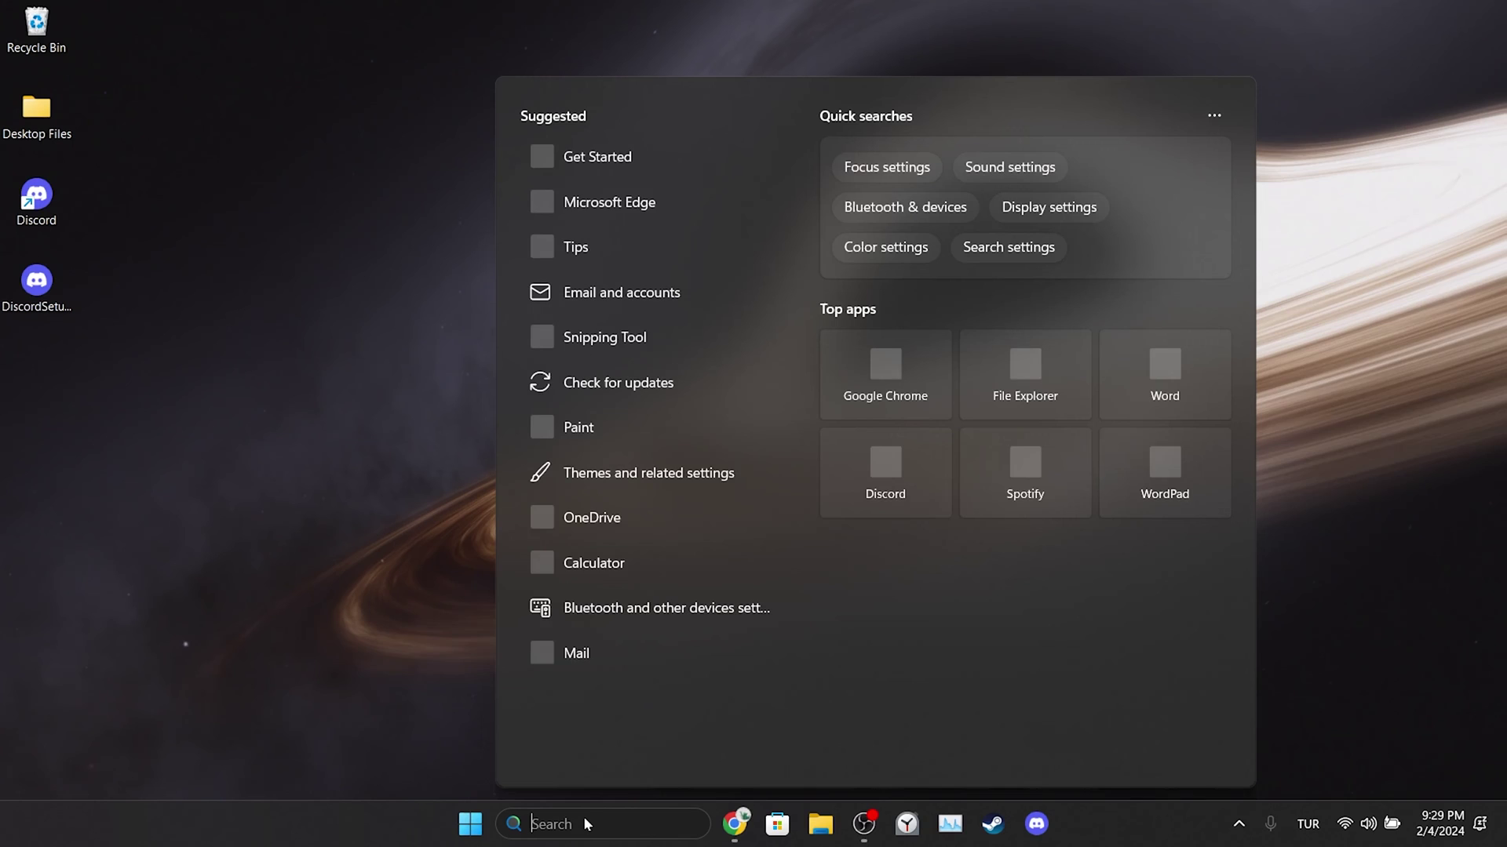
{"action": "type", "text": "control panel"}
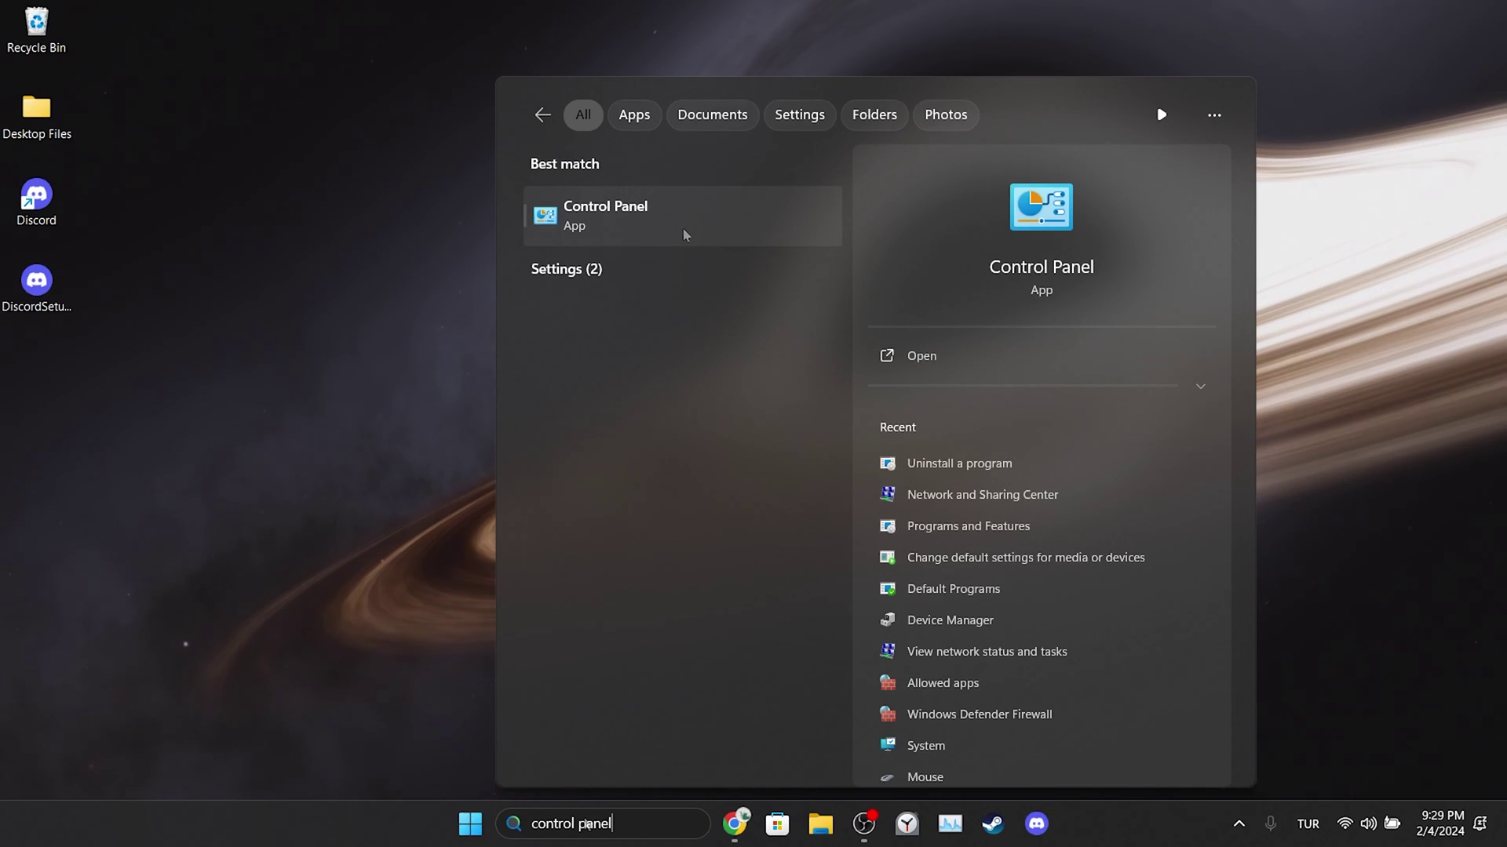
{"action": "left_click", "coordinate": [685, 234]}
{"action": "left_click", "coordinate": [581, 560]}
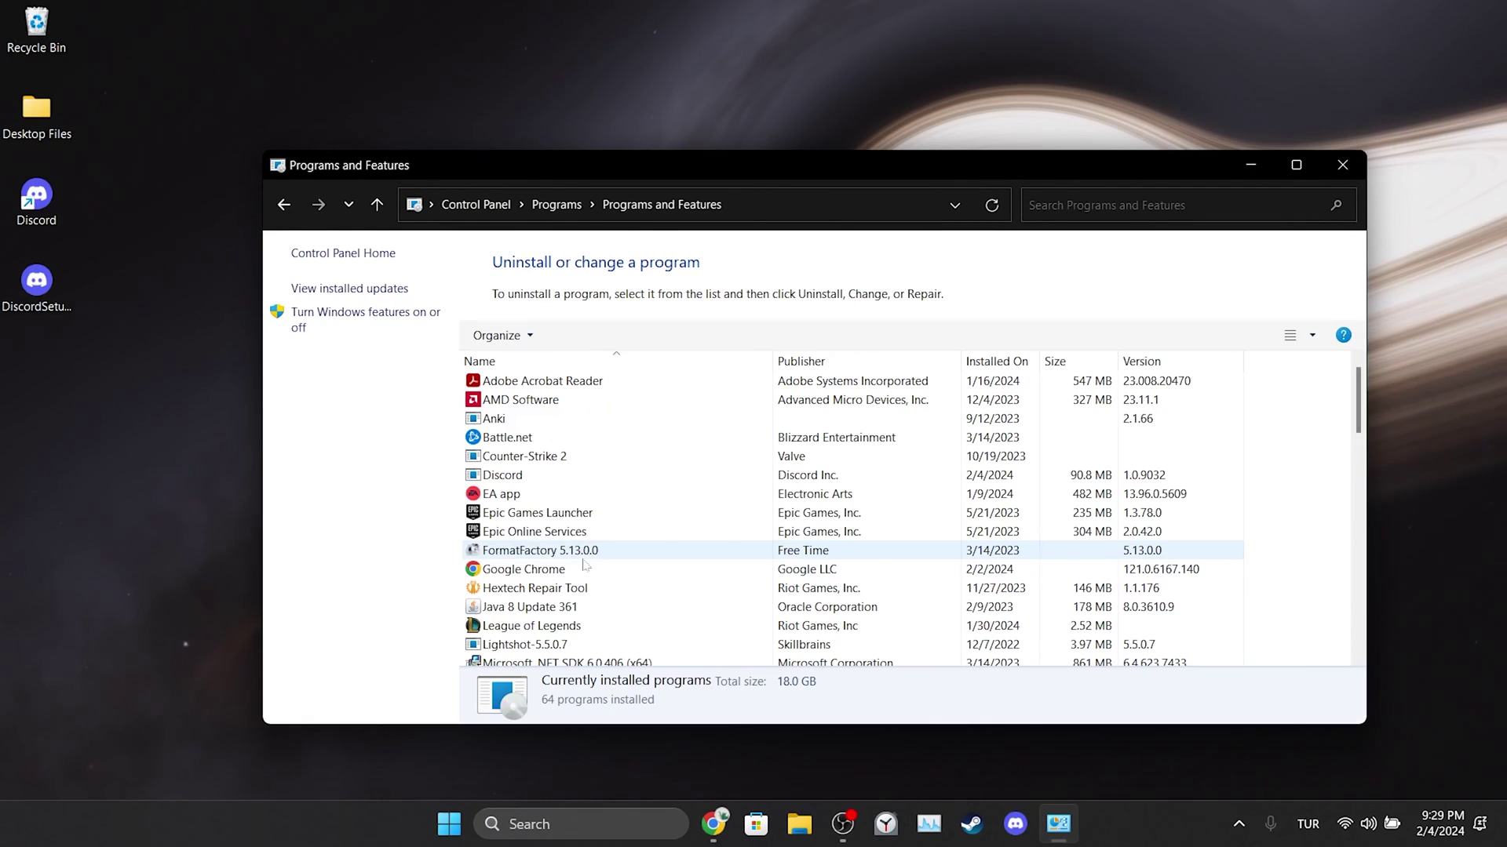
{"action": "left_click", "coordinate": [506, 475]}
{"action": "right_click", "coordinate": [506, 475]}
{"action": "left_click", "coordinate": [573, 491]}
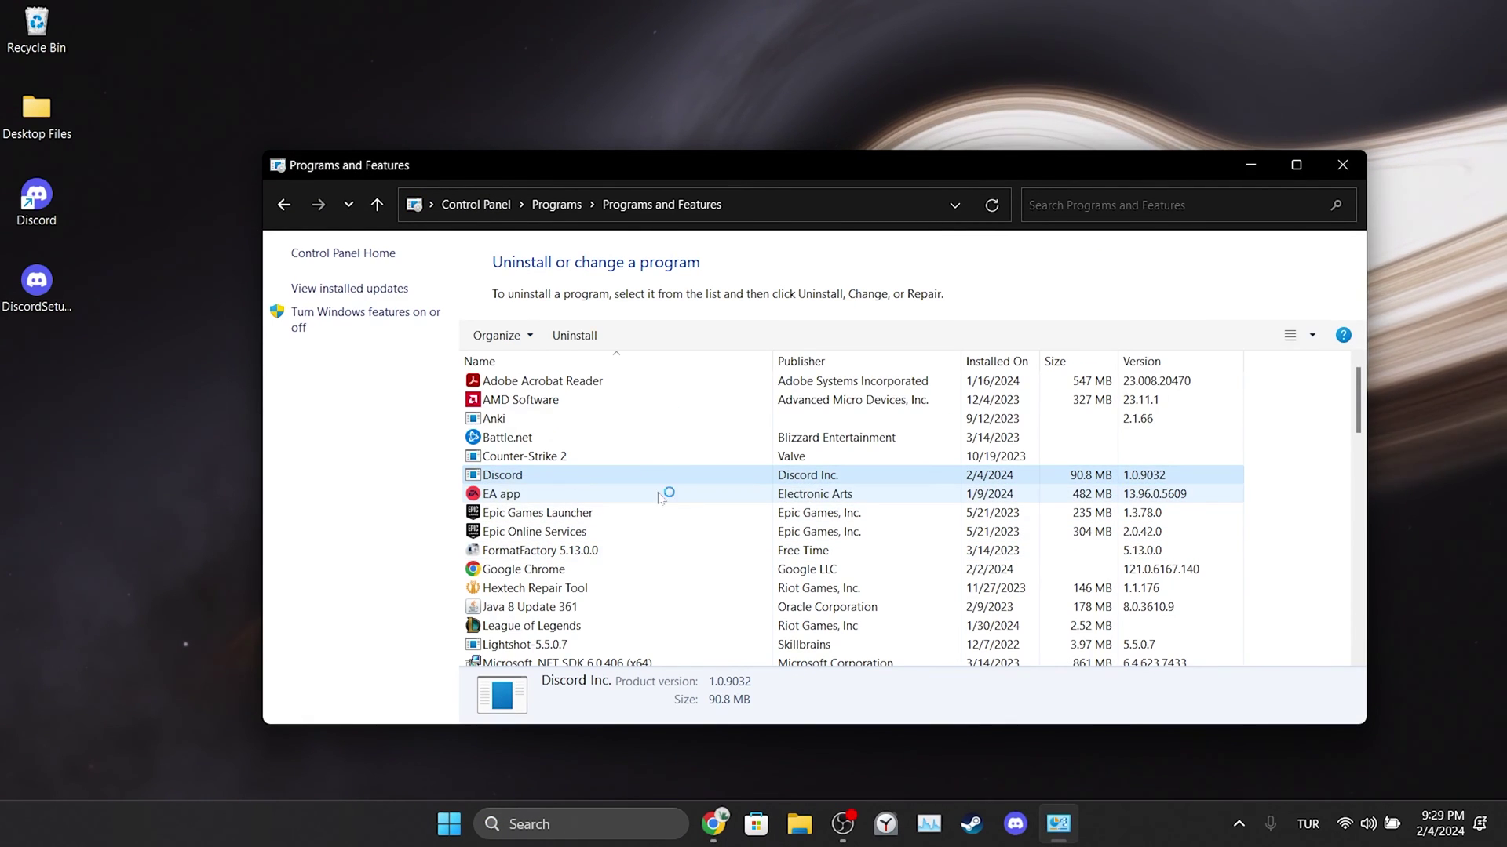
{"action": "left_click", "coordinate": [1343, 165]}
Switch to Chrome, download Discord version 1.0.9028 for Windows from Uptodown and run discord-1-0-9028.exe
{"action": "left_click", "coordinate": [732, 824]}
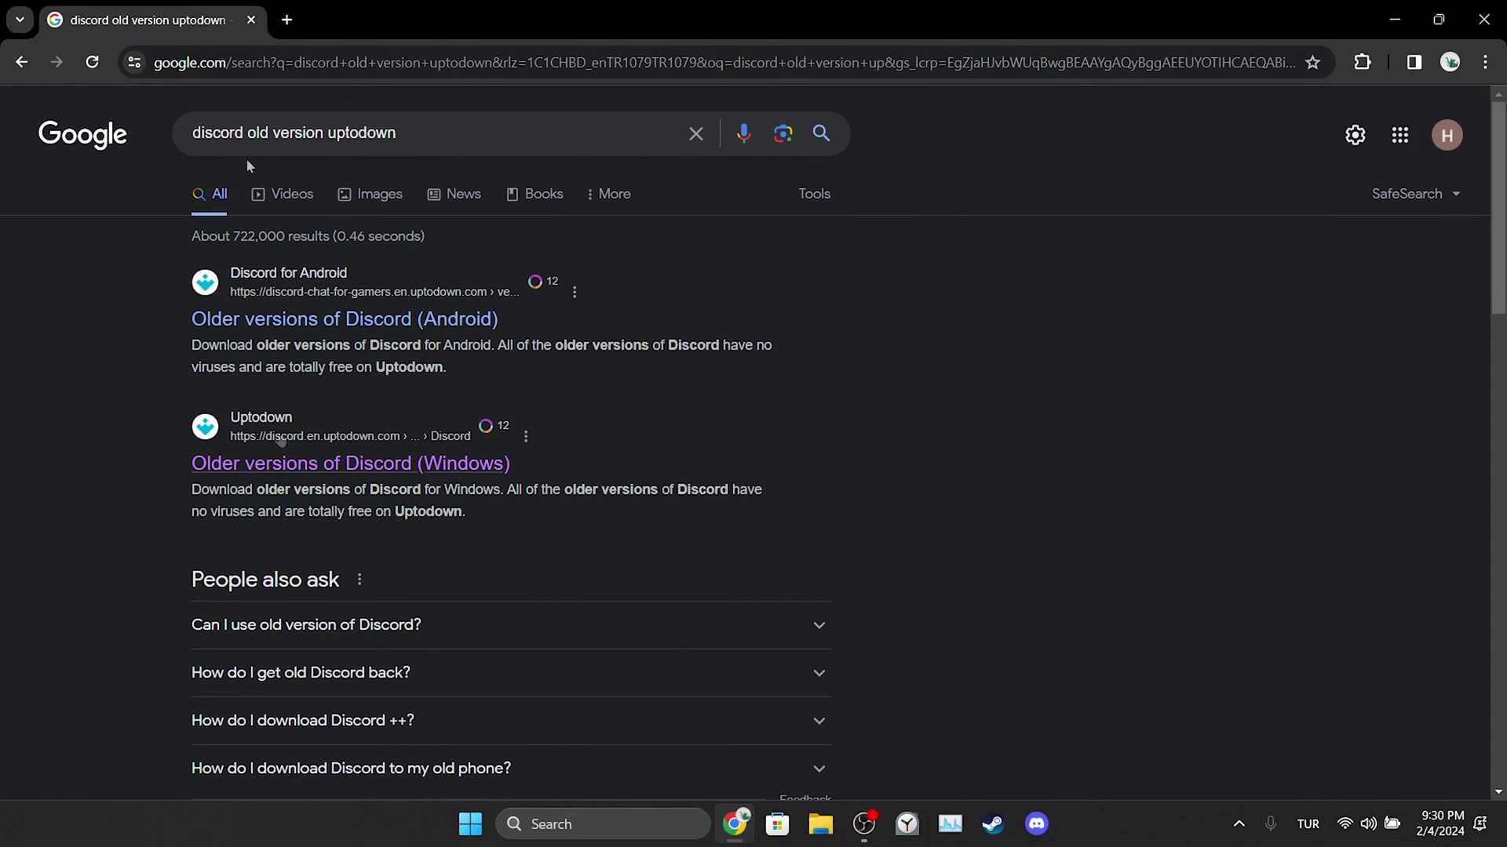
{"action": "left_click", "coordinate": [319, 471]}
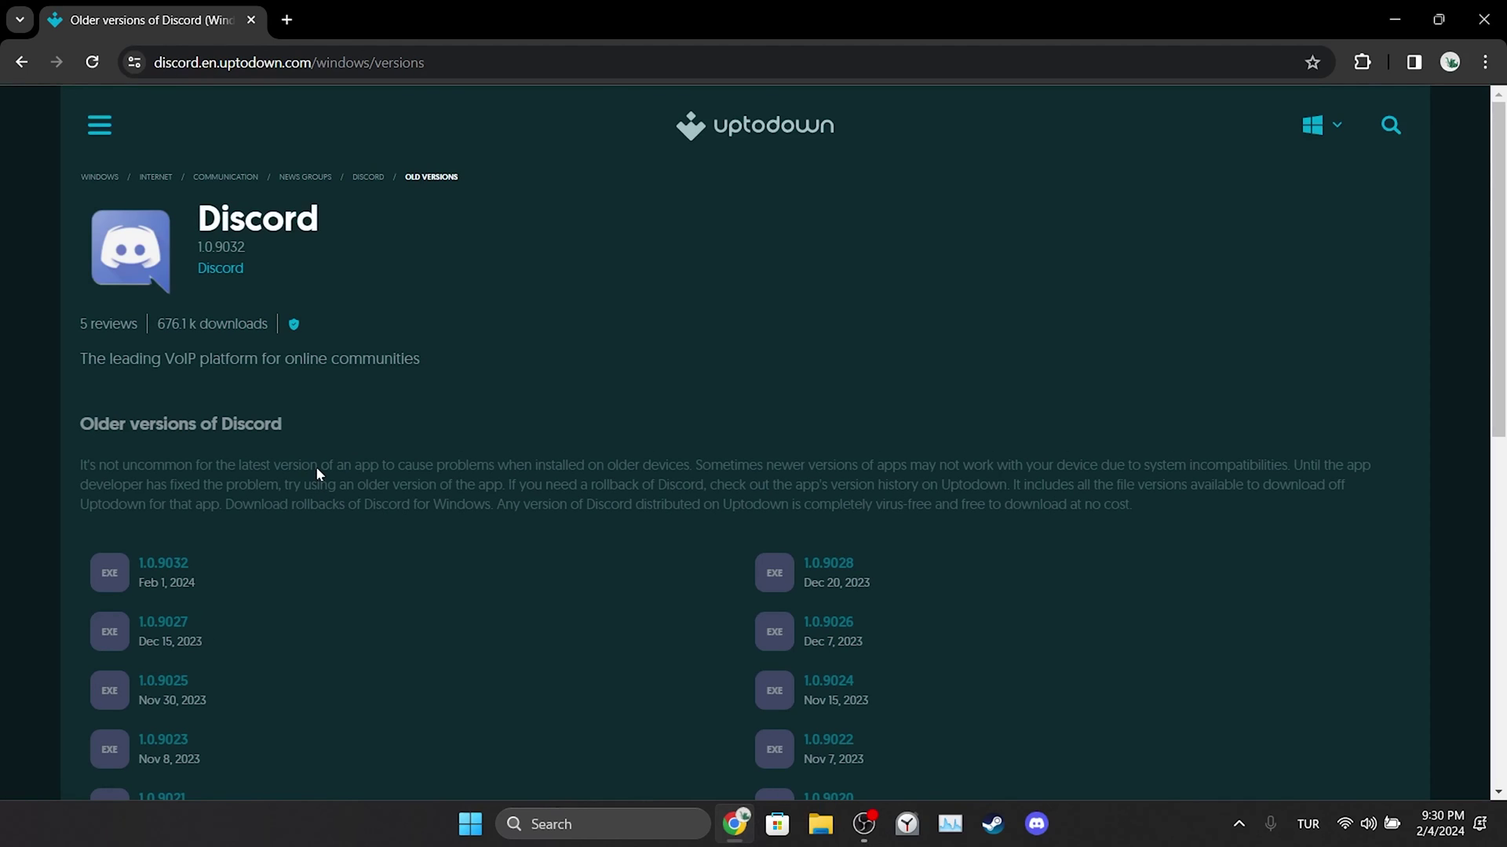
{"action": "left_click", "coordinate": [825, 578]}
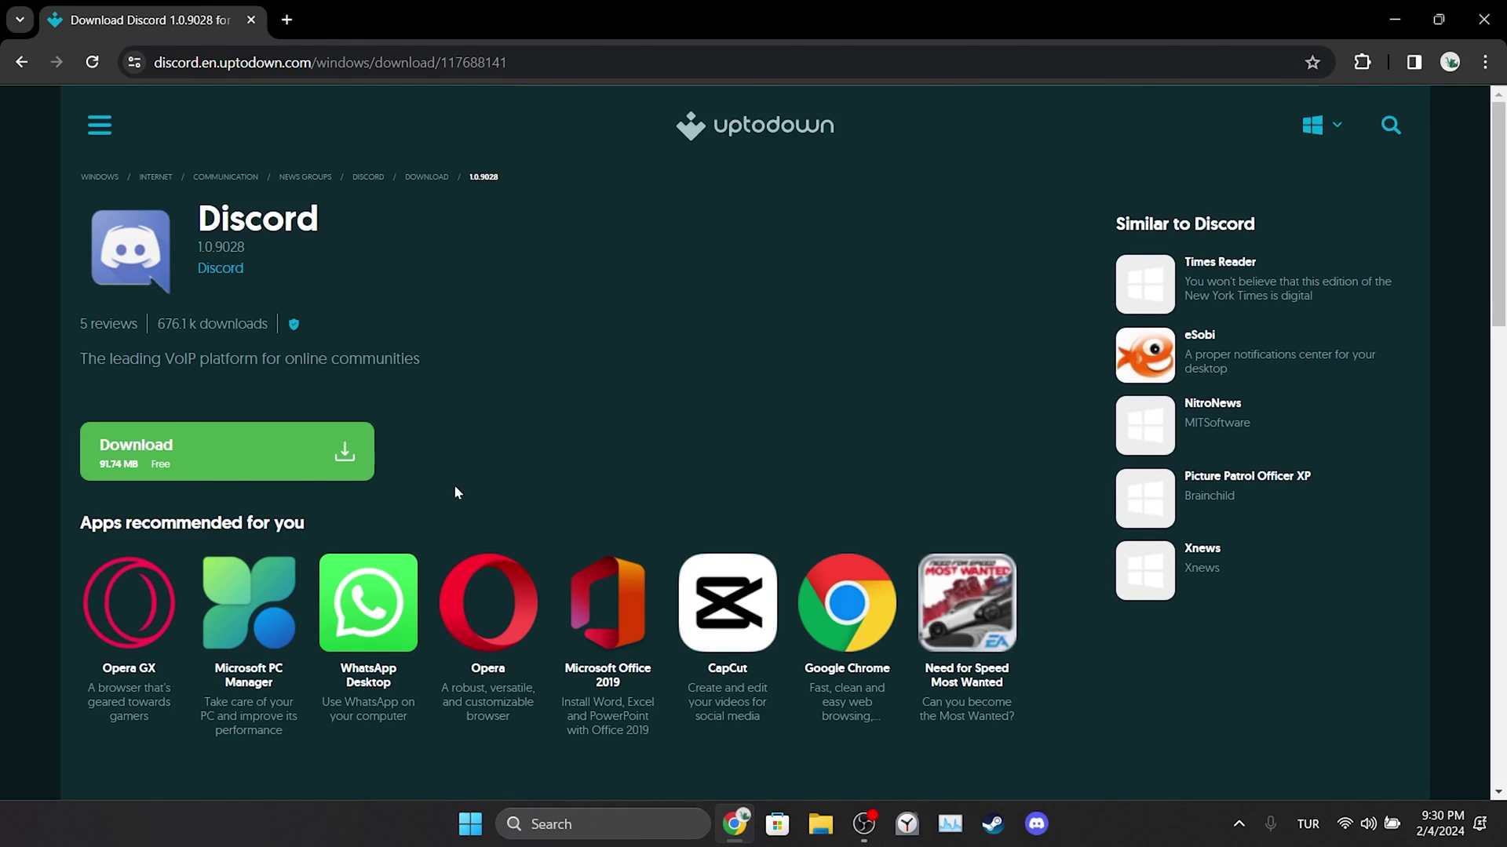
{"action": "left_click", "coordinate": [219, 466]}
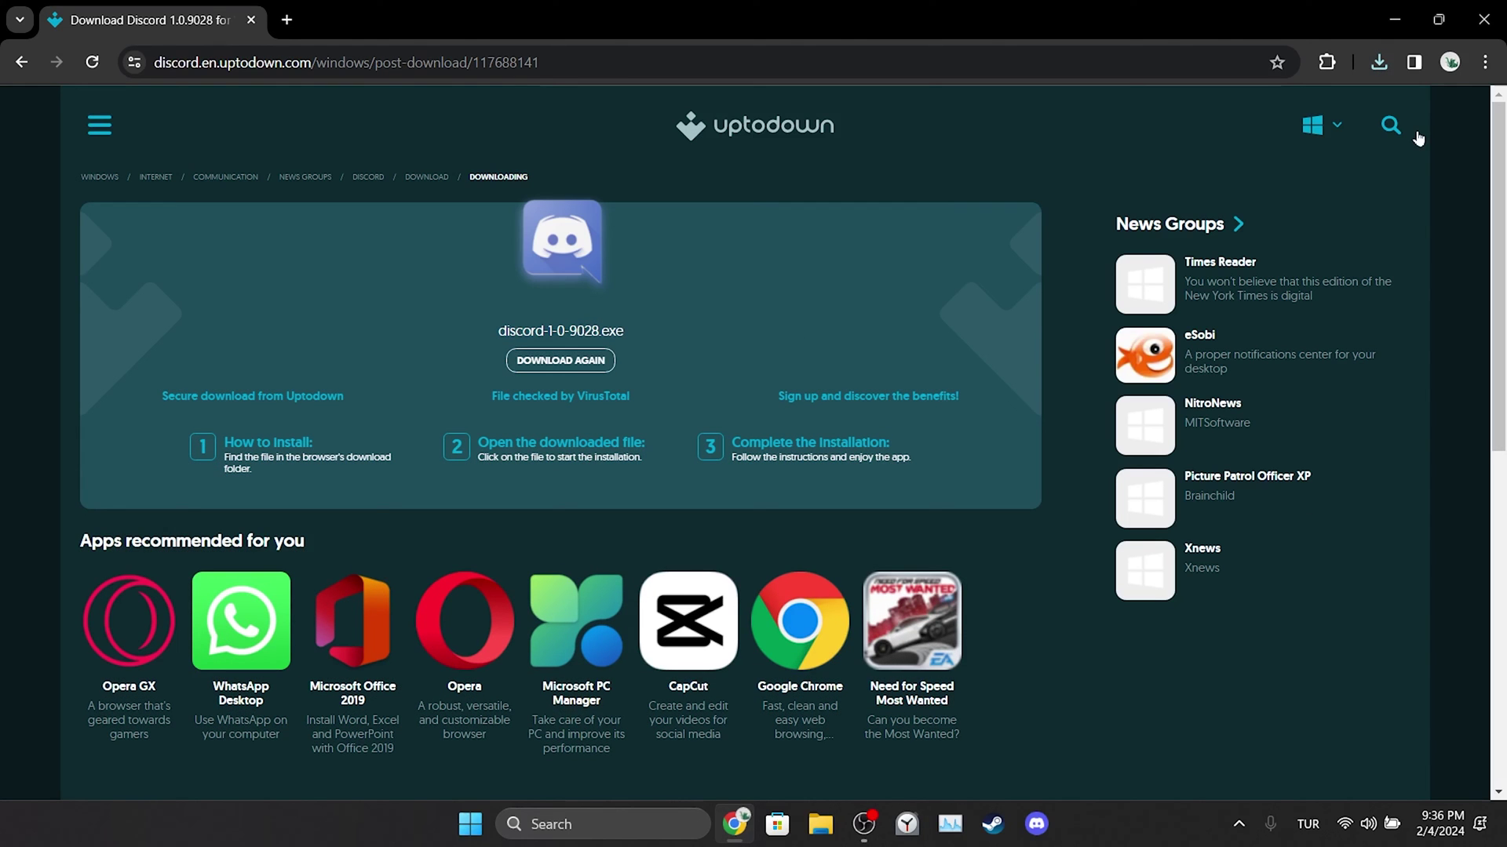
{"action": "left_click", "coordinate": [1483, 17]}
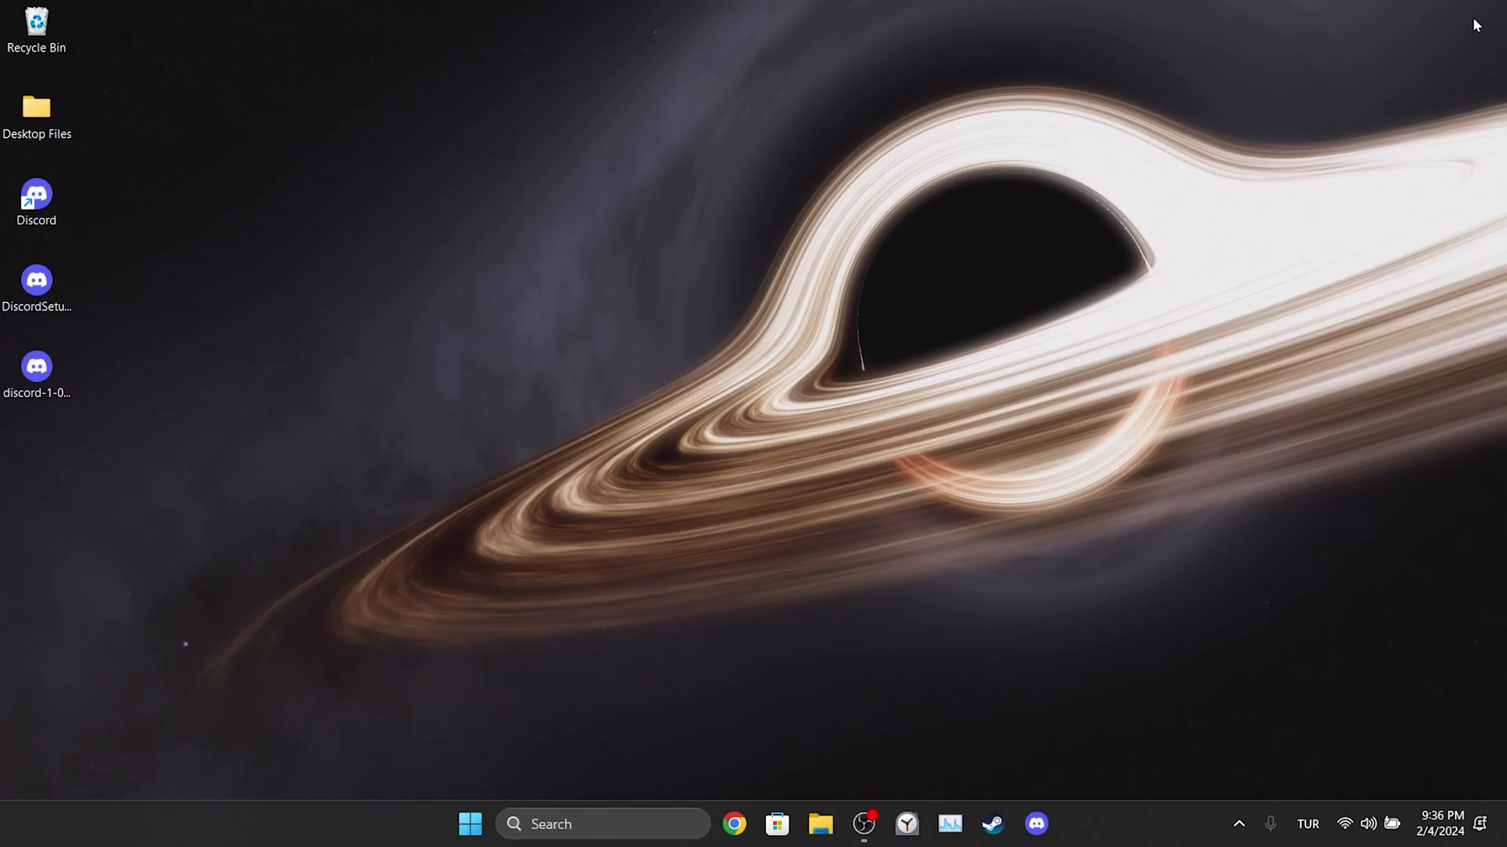
{"action": "double_click", "coordinate": [44, 377]}
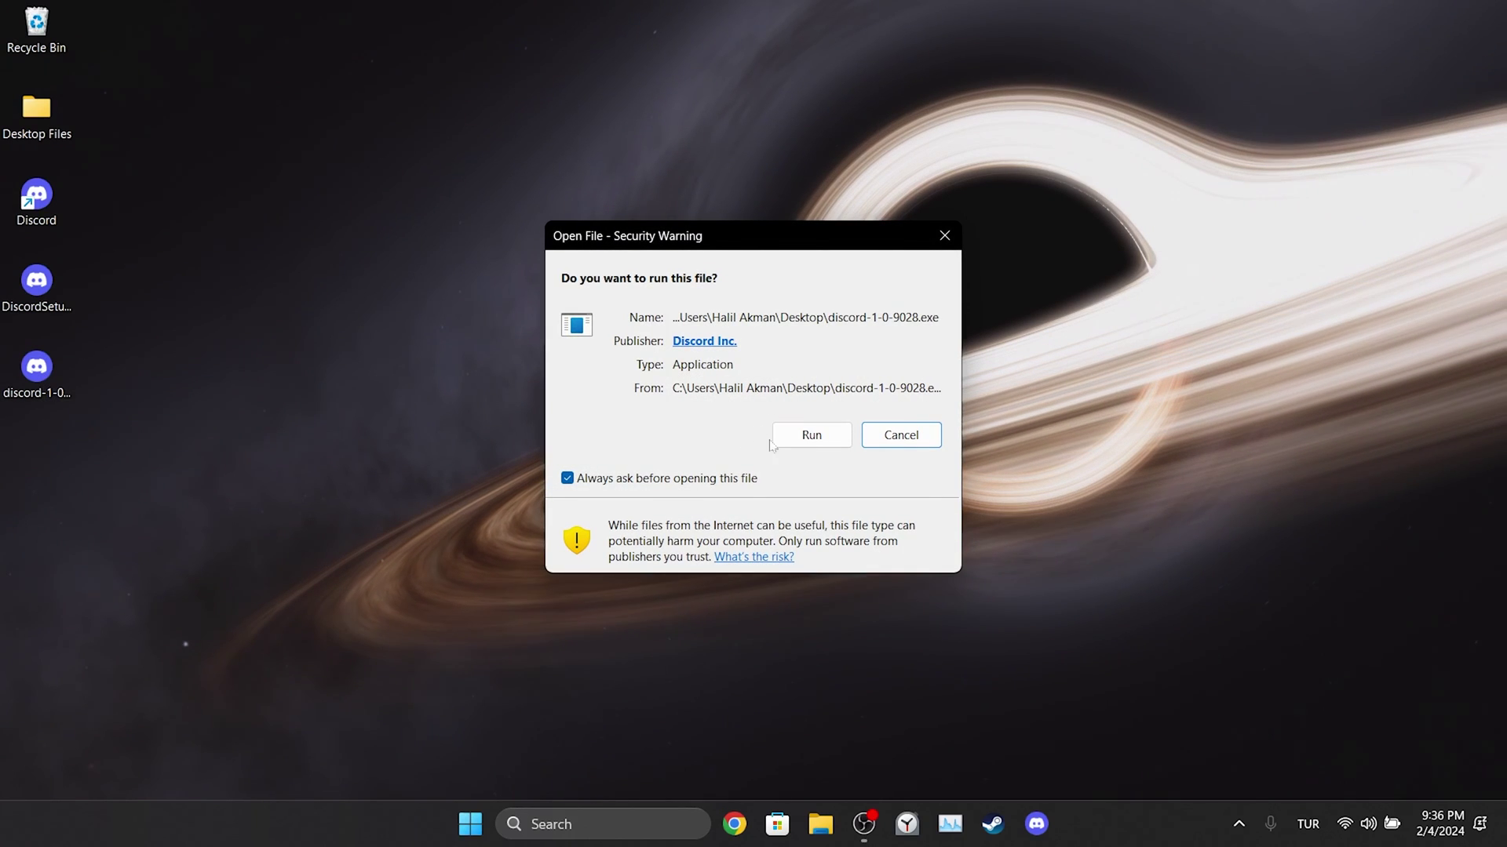
{"action": "left_click", "coordinate": [797, 438]}
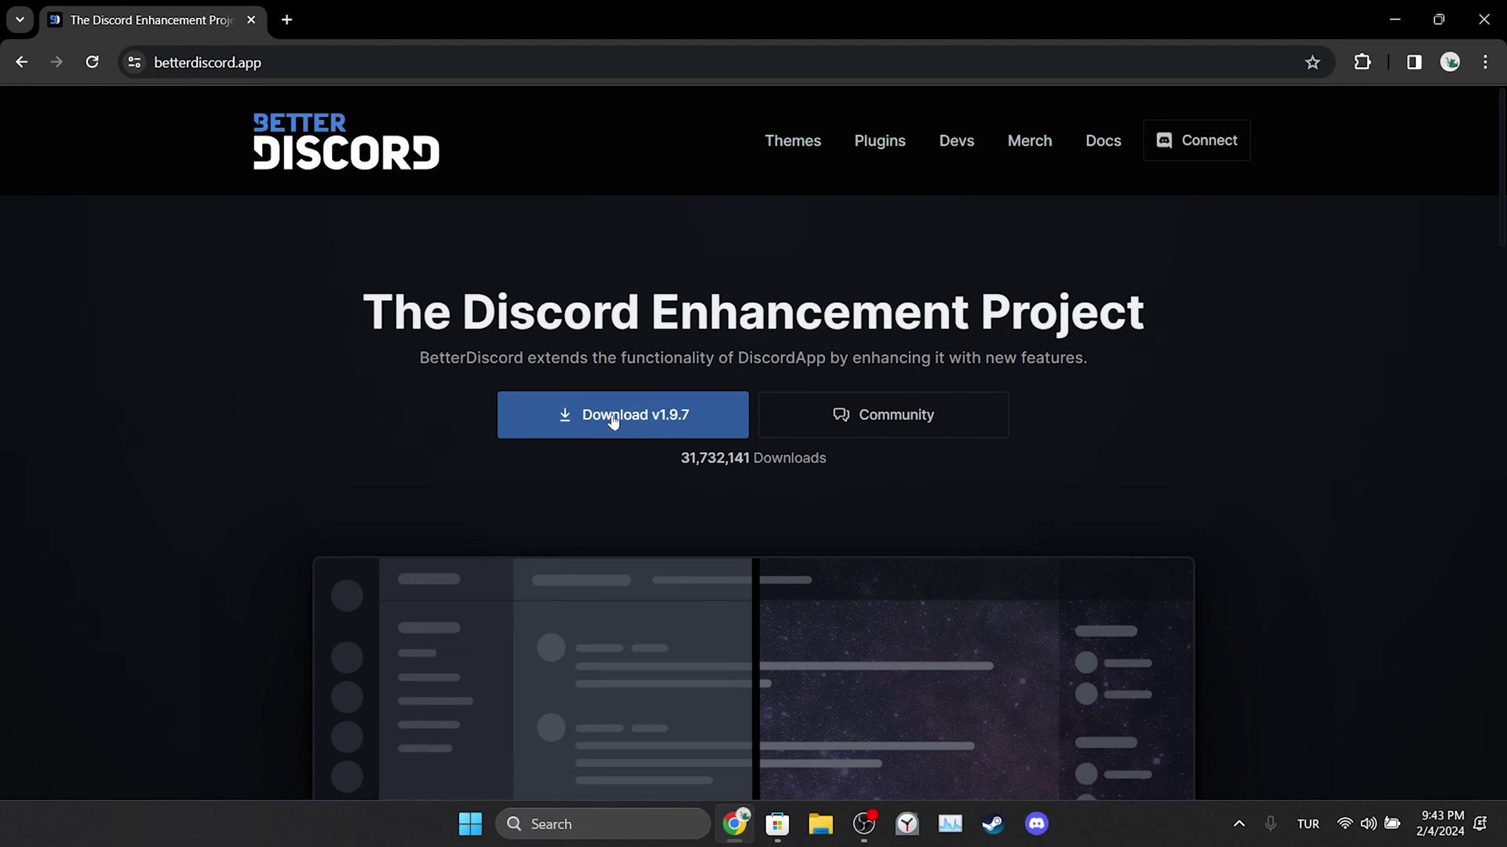
Download BetterDiscord v1.9.7 from betterdiscord.app and view Discord's page in Microsoft Store
{"action": "left_click", "coordinate": [613, 420]}
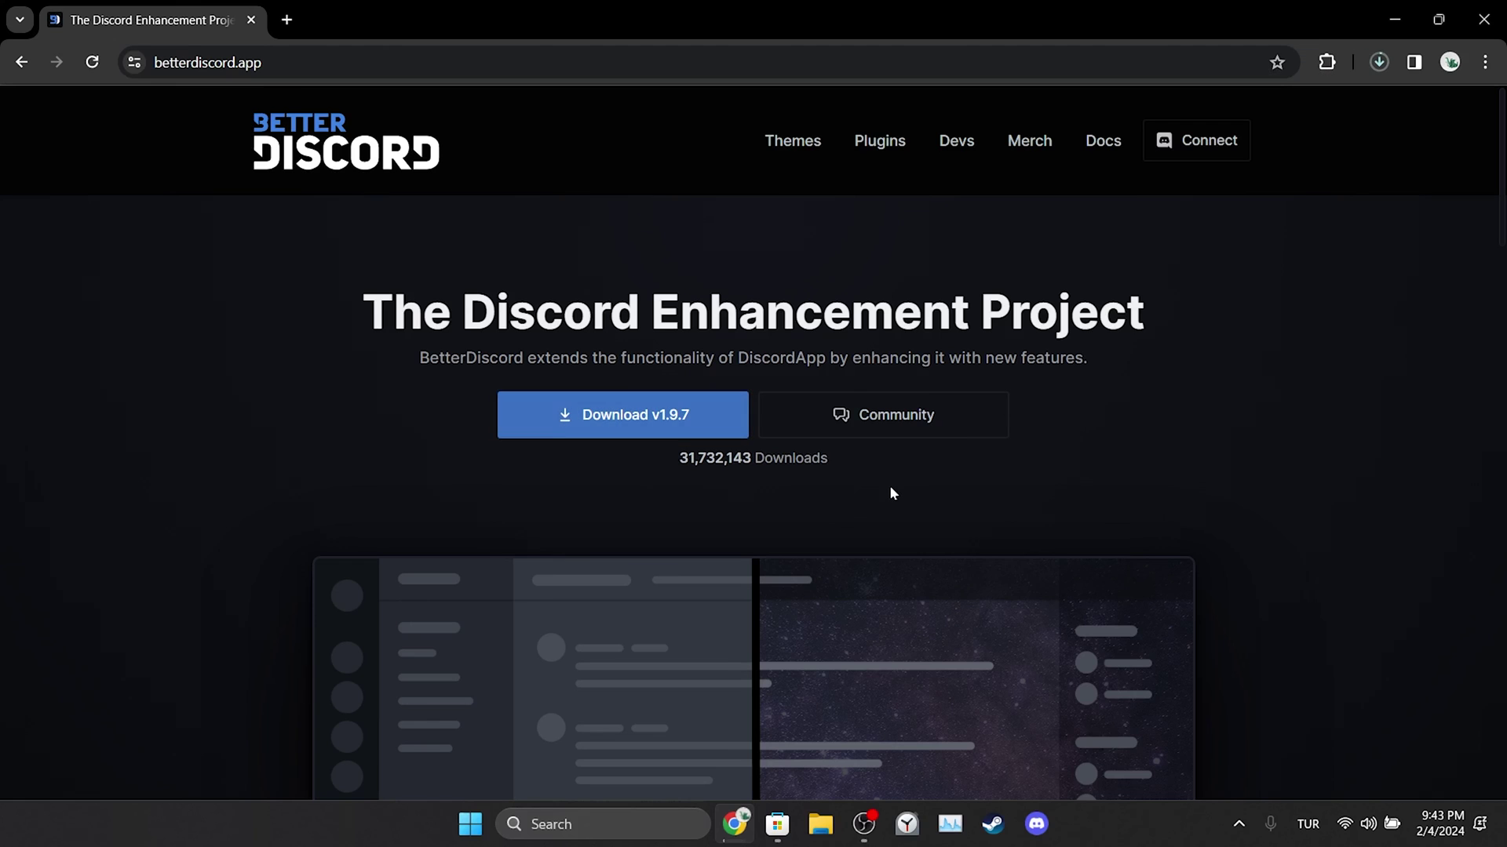
{"action": "left_click", "coordinate": [789, 824]}
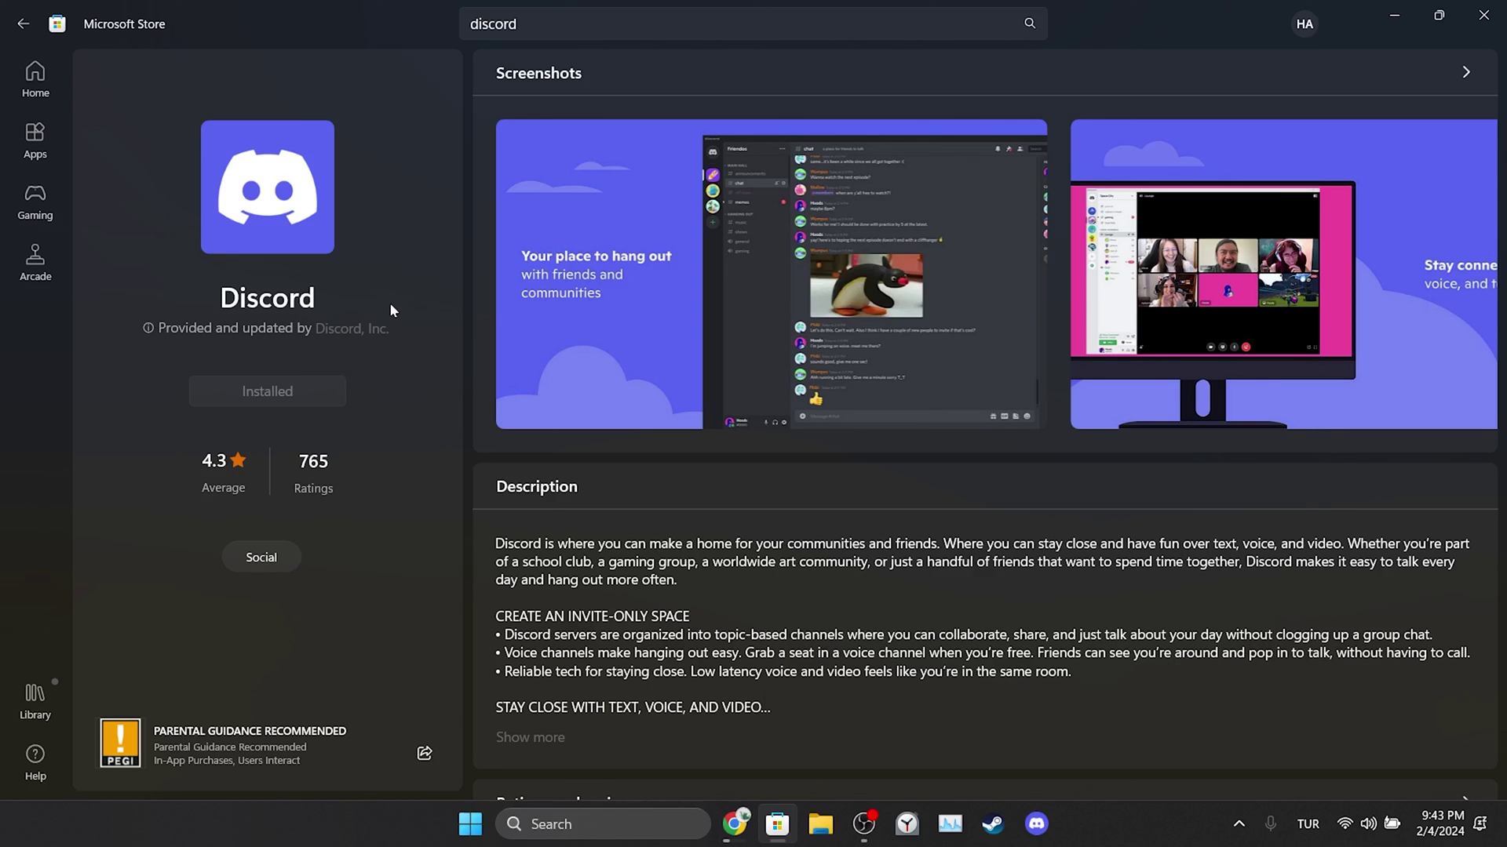
{"action": "left_click", "coordinate": [1503, 843]}
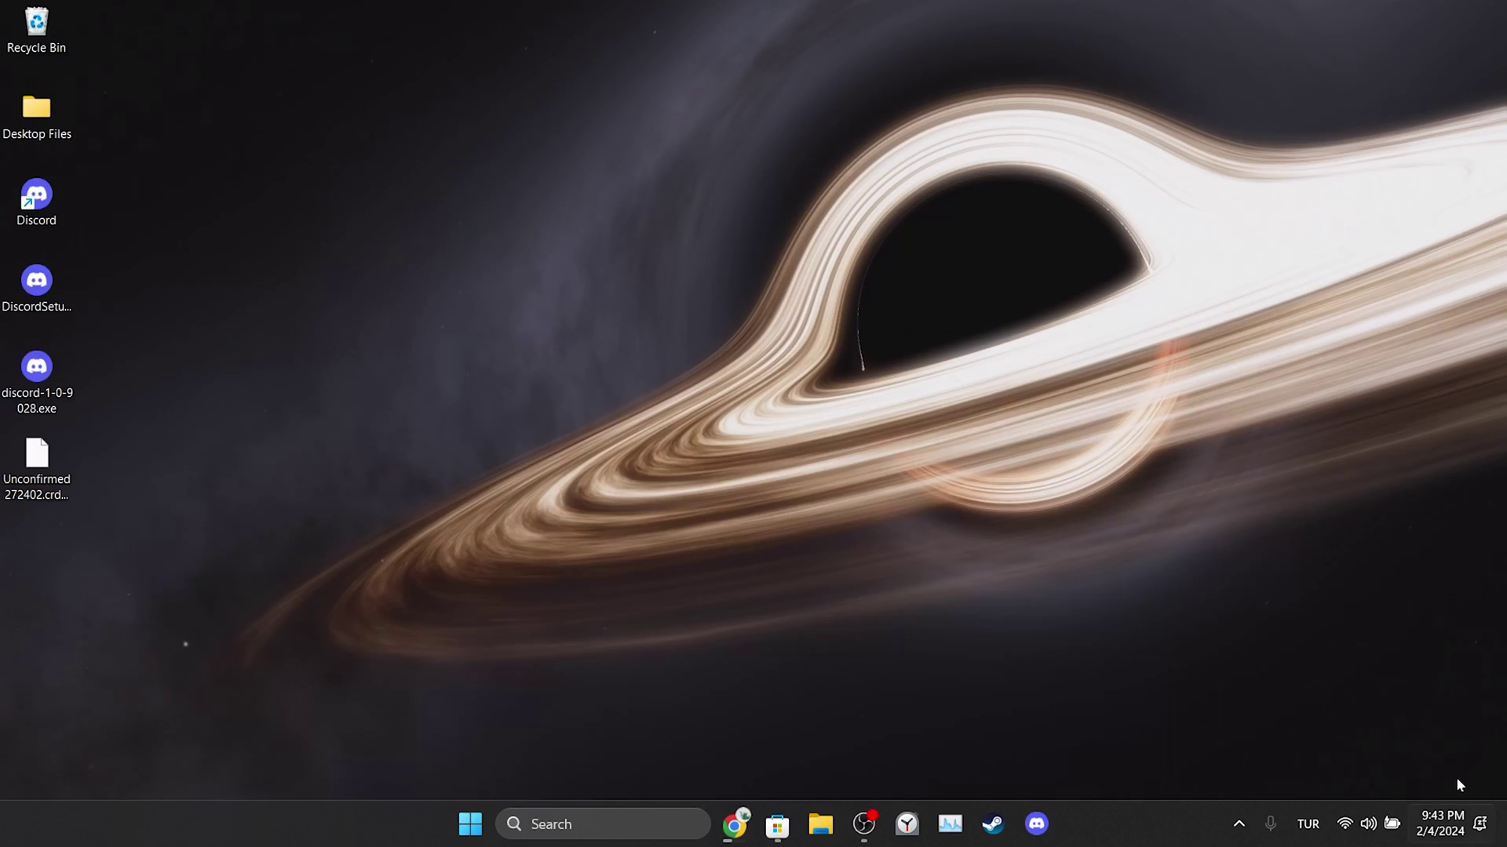